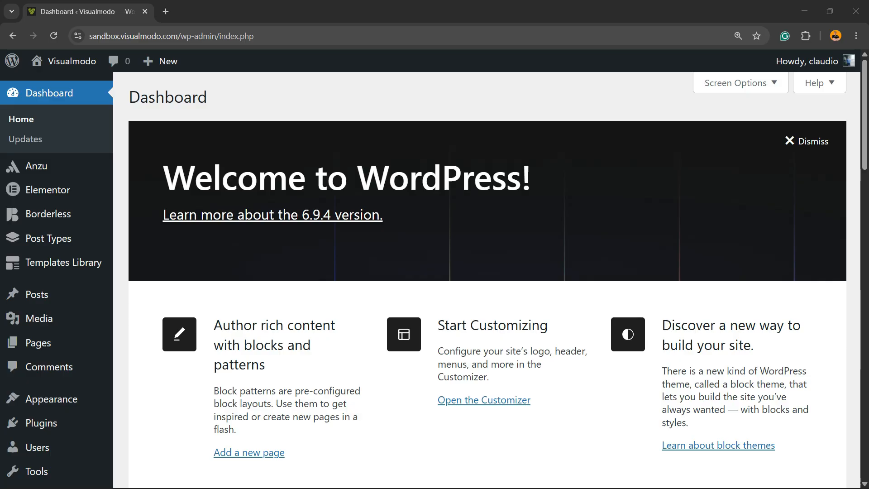
{"action": "double_click", "coordinate": [163, 36]}
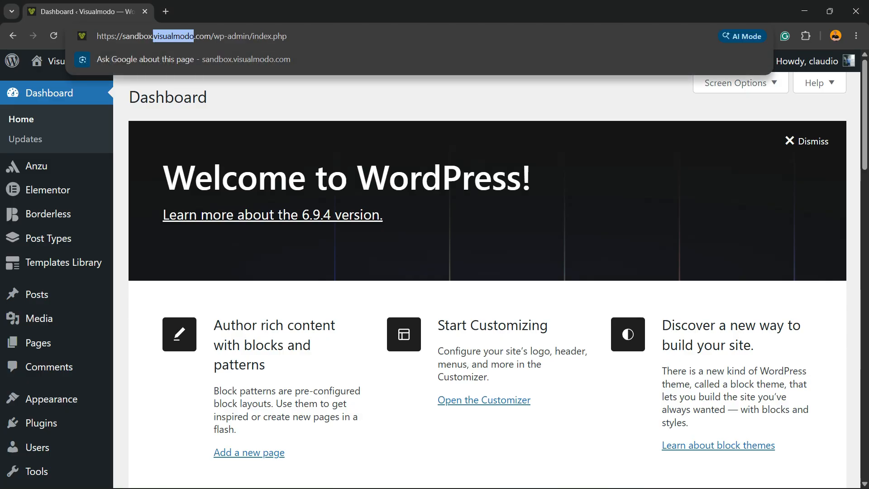
{"action": "left_click", "coordinate": [163, 35]}
{"action": "left_click_drag", "start_coordinate": [220, 35], "coordinate": [263, 35]}
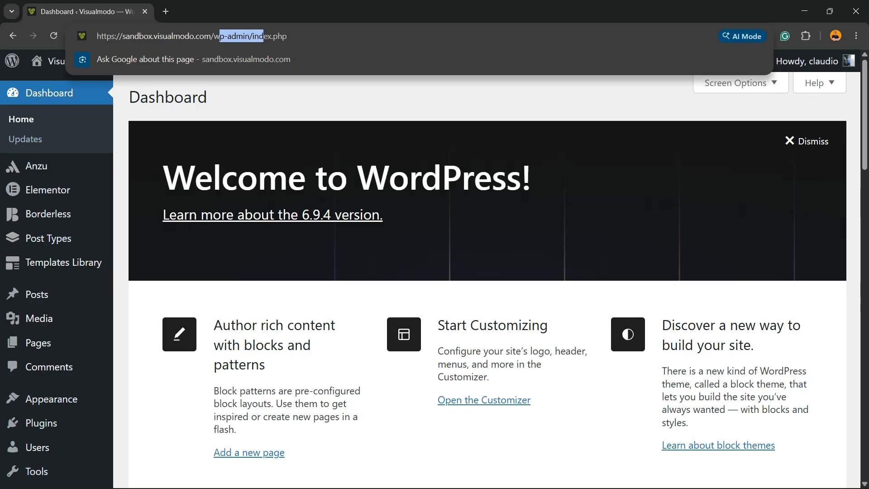
Open the page for adding new plugins to the WordPress site
{"action": "mouse_move", "coordinate": [36, 165]}
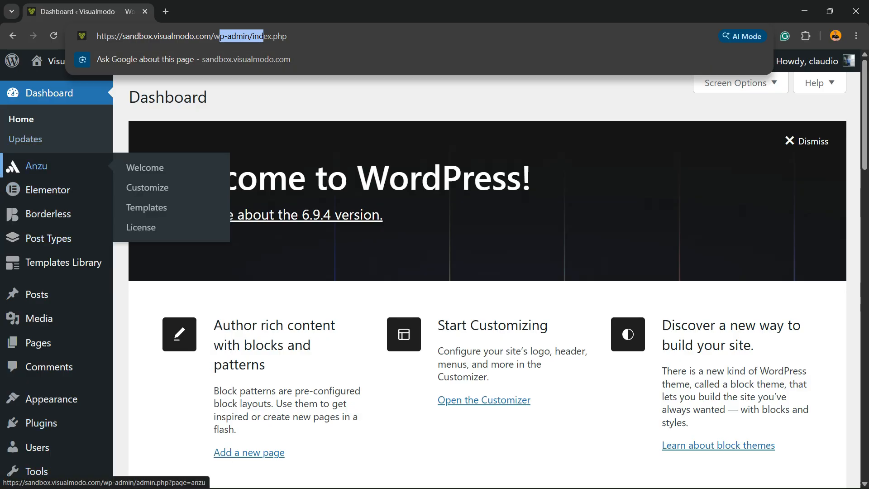
{"action": "scroll", "coordinate": [45, 136], "scroll_direction": "down", "scroll_amount": 3}
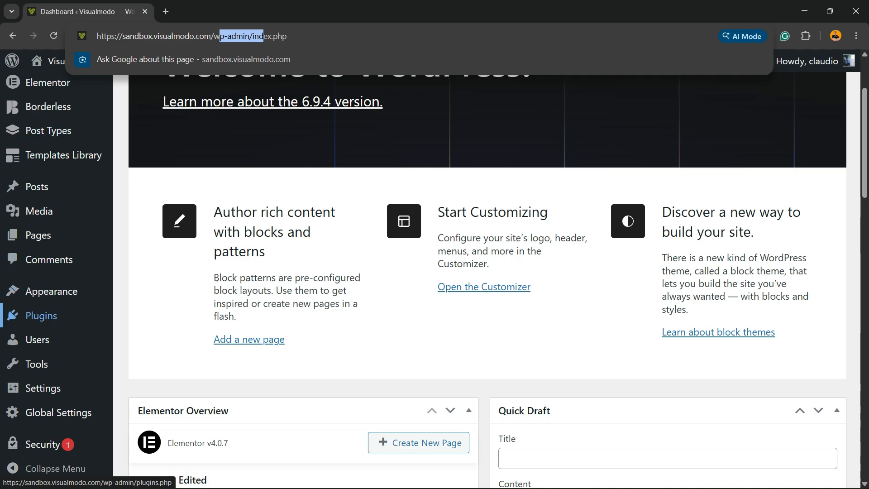
{"action": "mouse_move", "coordinate": [41, 316]}
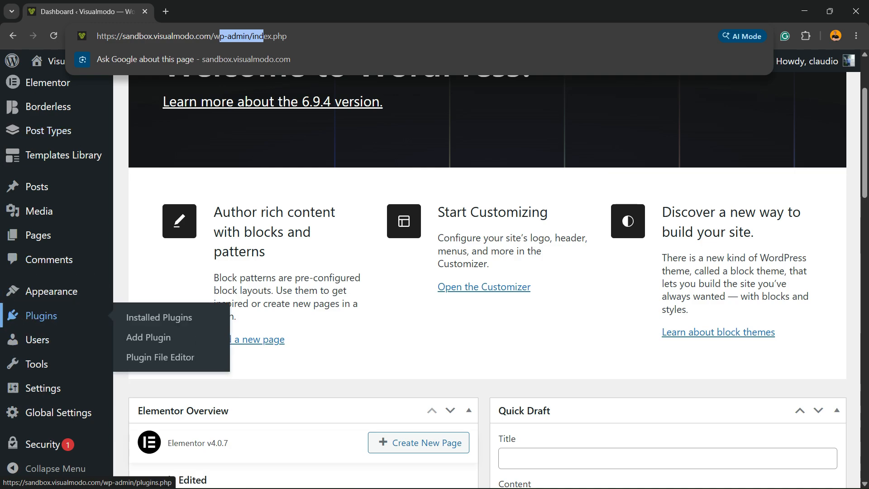
{"action": "left_click", "coordinate": [150, 337]}
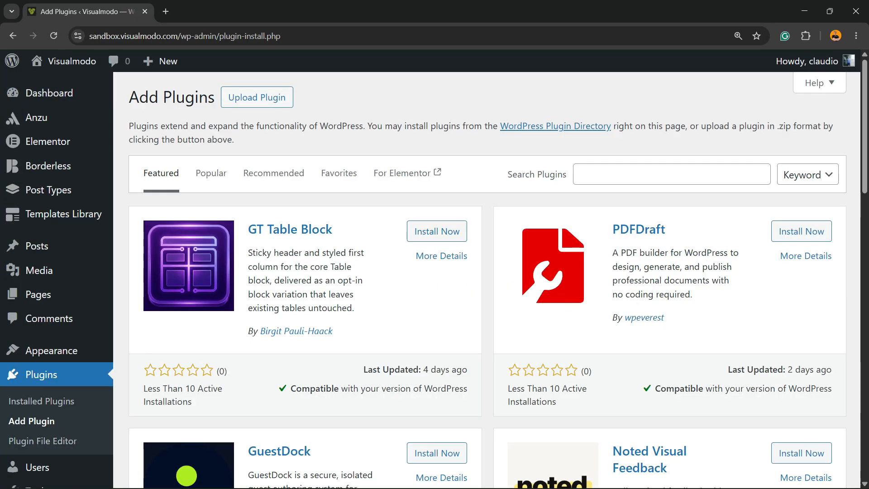
Search the plugin directory for "Merchant by aThemes"
{"action": "left_click_drag", "start_coordinate": [507, 174], "coordinate": [567, 175]}
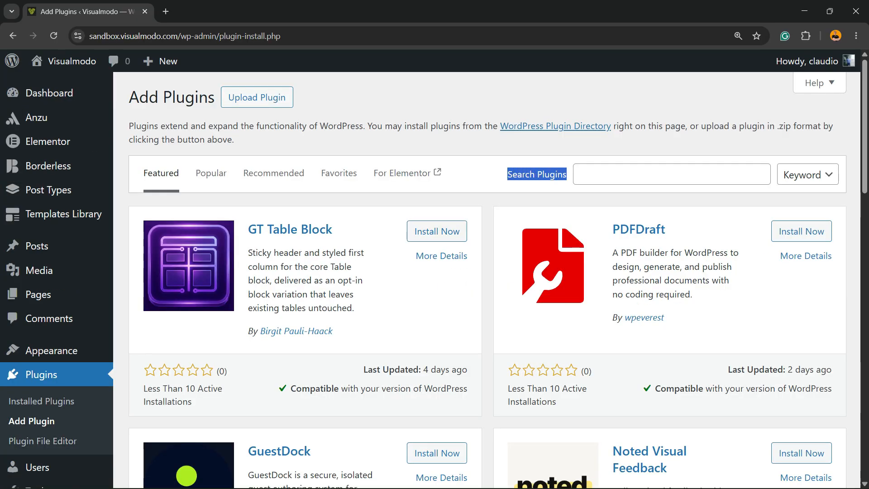
{"action": "left_click", "coordinate": [672, 175]}
{"action": "type", "text": "Merchant by aThemes"}
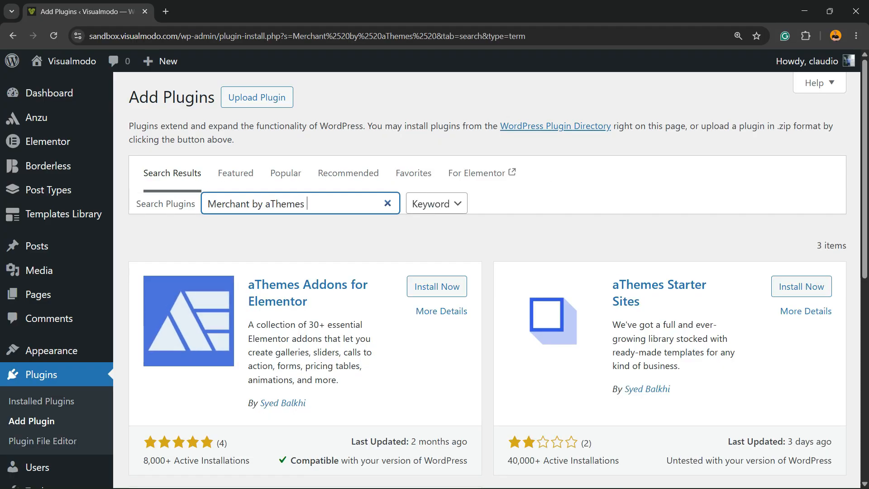
{"action": "double_click", "coordinate": [230, 204]}
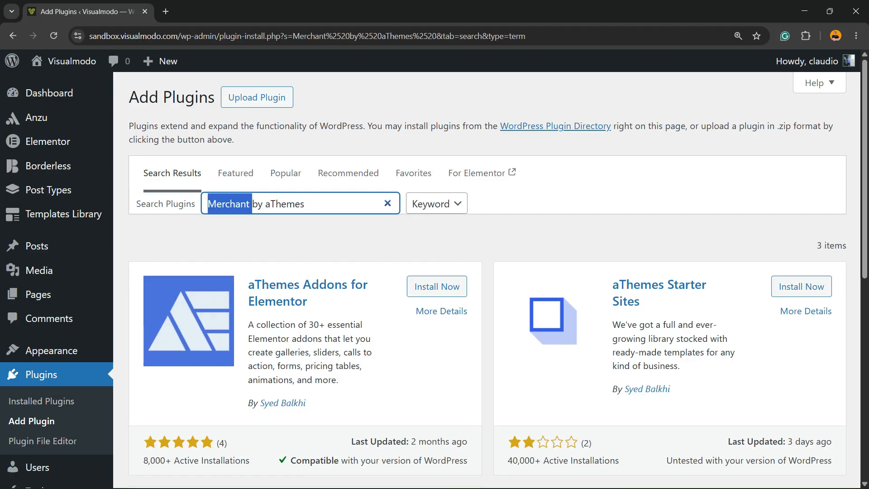
{"action": "triple_click", "coordinate": [230, 203]}
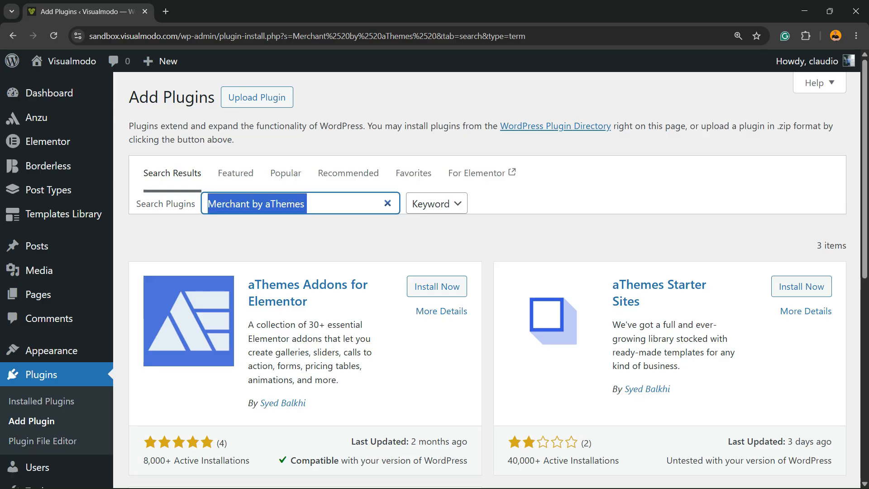
Install and activate the Merchant plugin for WooCommerce from the search results
{"action": "scroll", "coordinate": [276, 195], "scroll_direction": "down", "scroll_amount": 5}
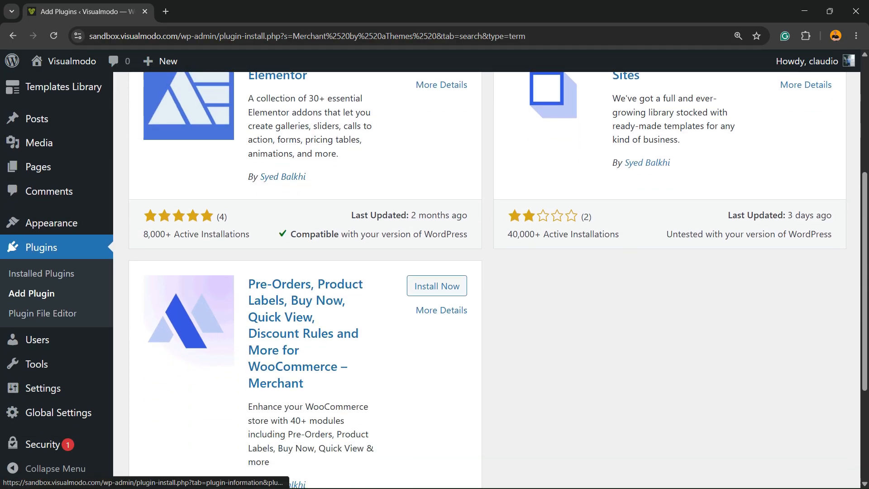
{"action": "left_click_drag", "start_coordinate": [248, 283], "coordinate": [303, 384]}
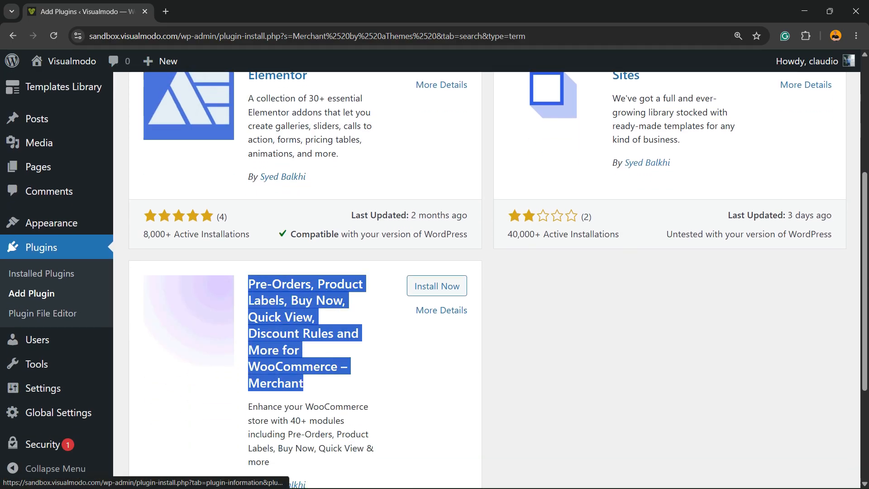
{"action": "left_click", "coordinate": [436, 285]}
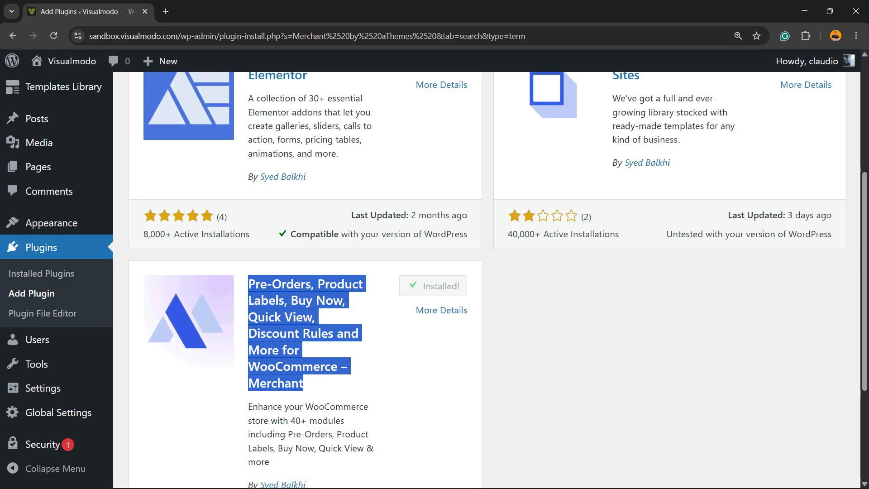
{"action": "left_click", "coordinate": [438, 286]}
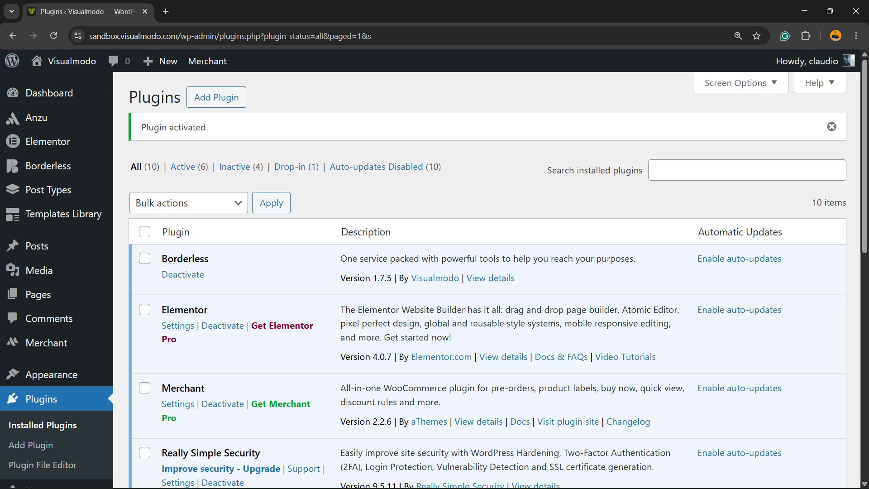
Activate the WooCommerce plugin and skip its guided setup, accepting Brazil — São Paulo as the business location
{"action": "scroll", "coordinate": [45, 318], "scroll_direction": "down", "scroll_amount": 5}
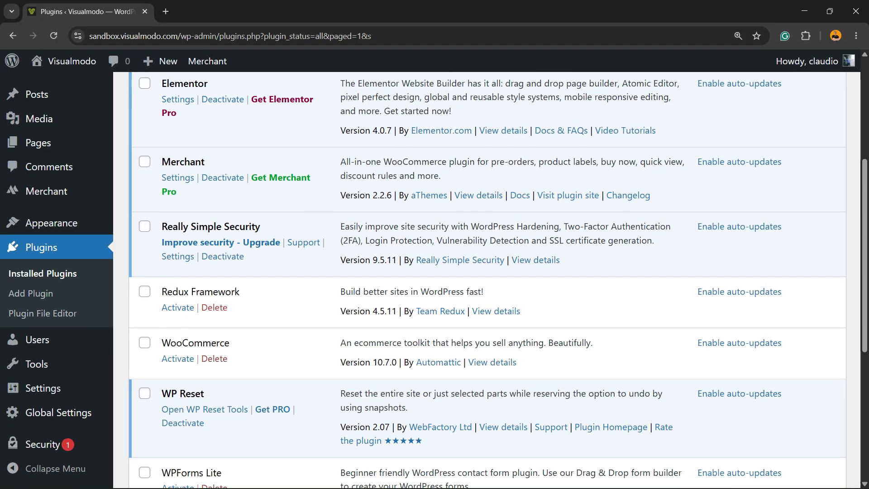
{"action": "left_click", "coordinate": [177, 359]}
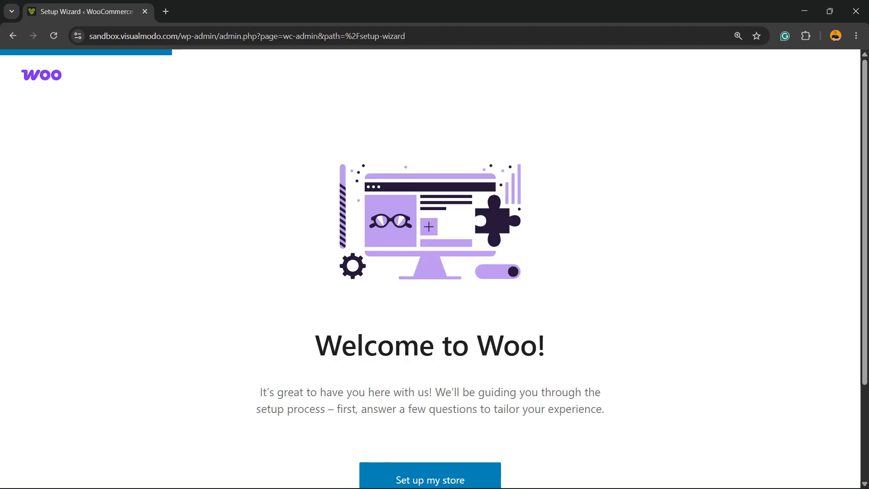
{"action": "scroll", "coordinate": [435, 267], "scroll_direction": "down", "scroll_amount": 3}
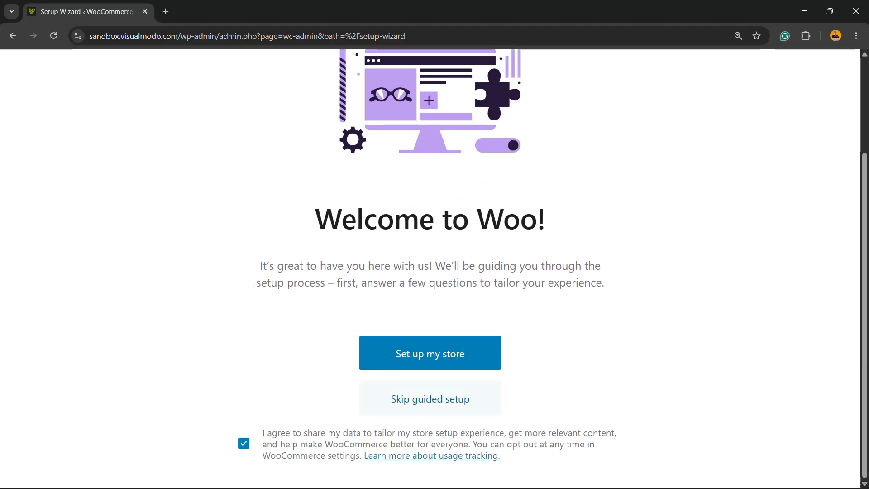
{"action": "left_click", "coordinate": [430, 399]}
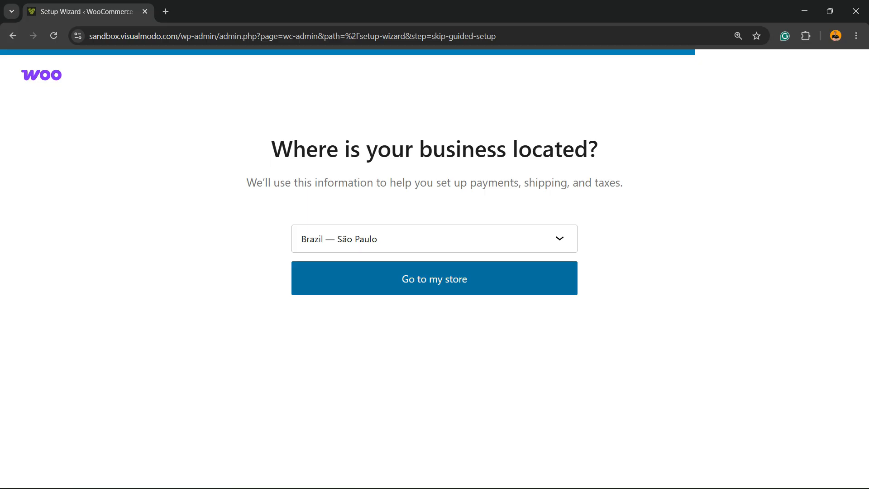
{"action": "left_click", "coordinate": [434, 278]}
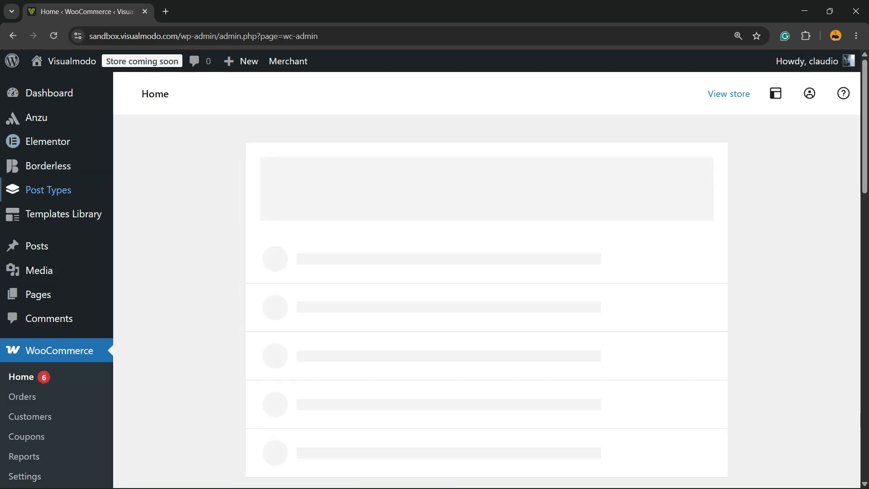
Open the Merchant plugin's dashboard and look over its welcome and module management sections
{"action": "scroll", "coordinate": [24, 230], "scroll_direction": "down", "scroll_amount": 5}
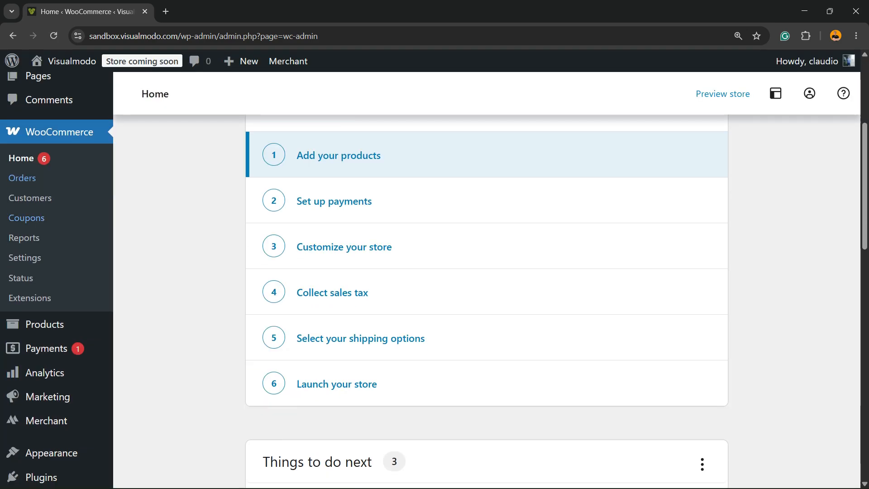
{"action": "scroll", "coordinate": [25, 250], "scroll_direction": "down", "scroll_amount": 3}
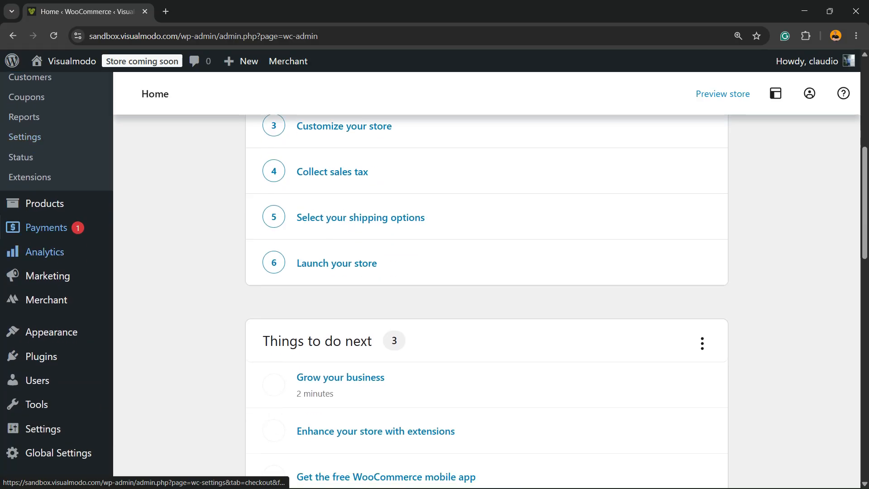
{"action": "mouse_move", "coordinate": [45, 300]}
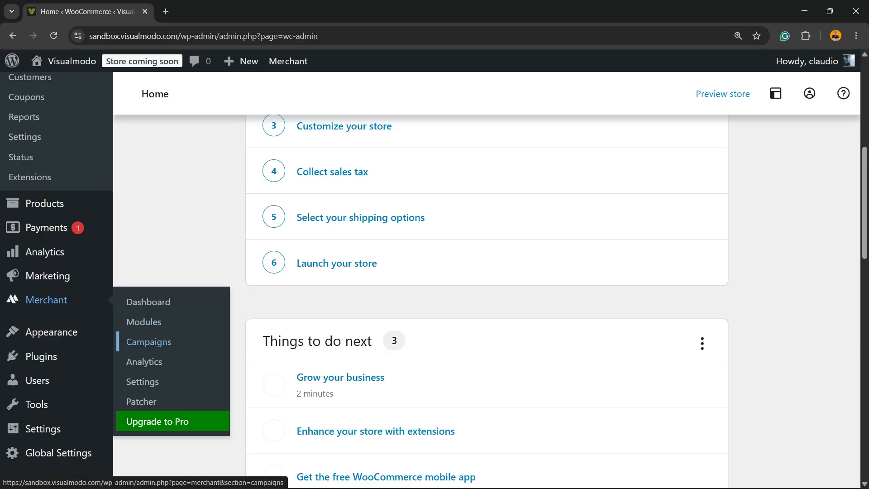
{"action": "left_click", "coordinate": [46, 300]}
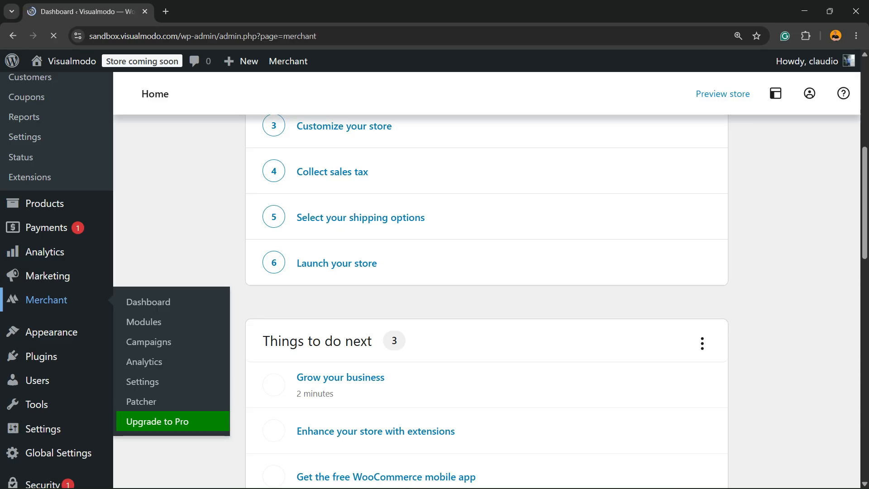
{"action": "scroll", "coordinate": [434, 281], "scroll_direction": "down", "scroll_amount": 3}
{"action": "scroll", "coordinate": [434, 281], "scroll_direction": "down", "scroll_amount": 5}
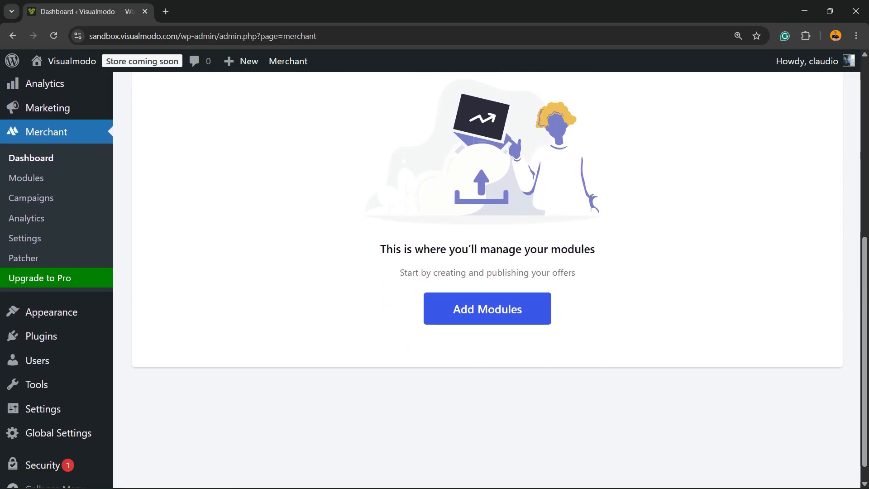
{"action": "scroll", "coordinate": [435, 280], "scroll_direction": "up", "scroll_amount": 7}
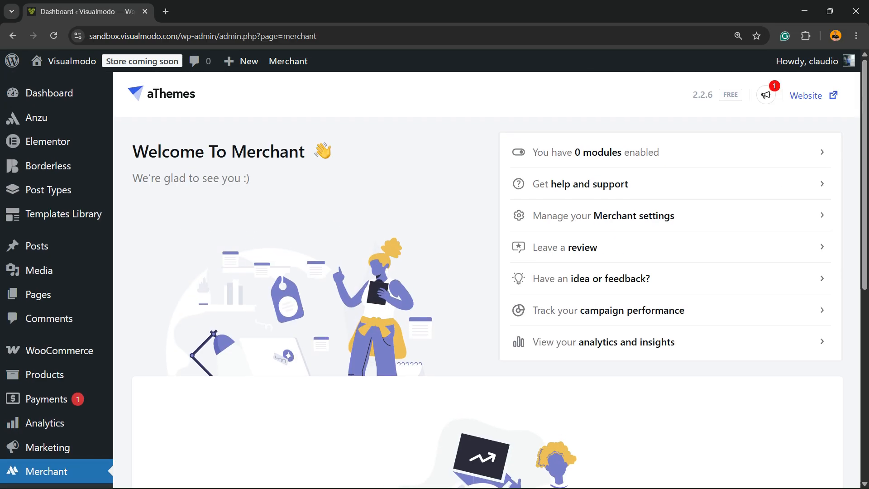
{"action": "scroll", "coordinate": [57, 317], "scroll_direction": "down", "scroll_amount": 5}
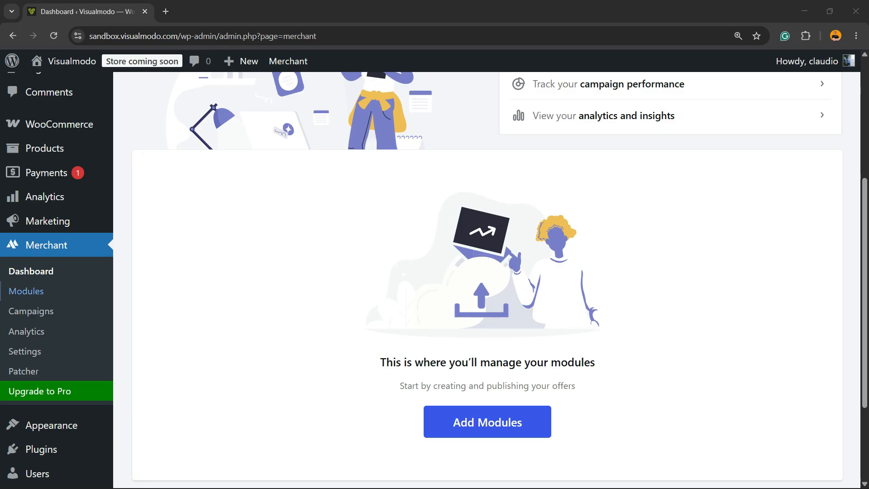
Open the Pre-Orders module from Merchant's module list and enable it
{"action": "left_click", "coordinate": [27, 291]}
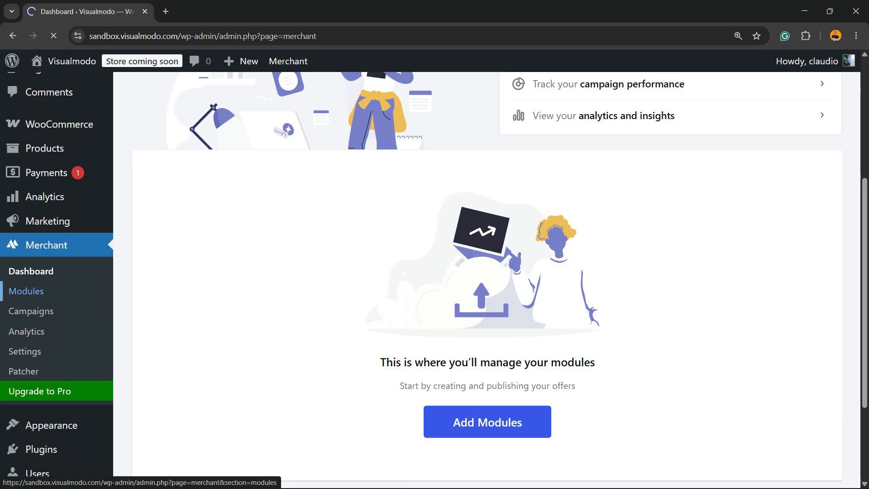
{"action": "scroll", "coordinate": [27, 292], "scroll_direction": "down", "scroll_amount": 3}
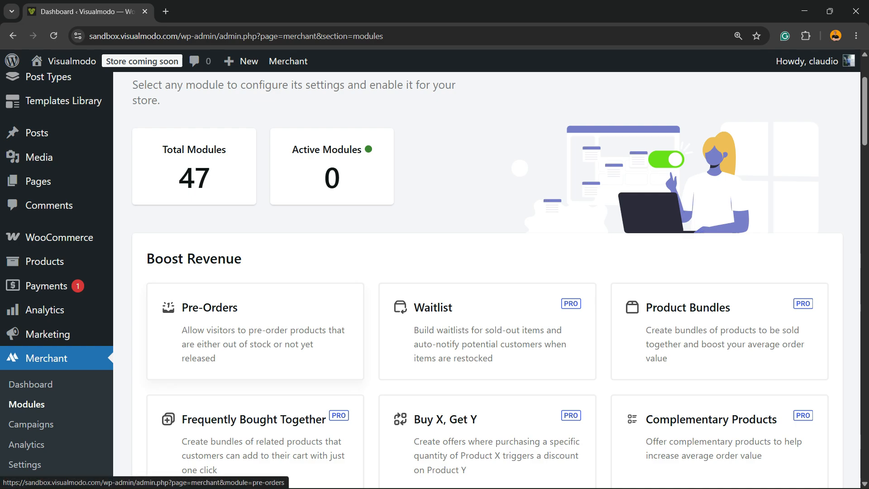
{"action": "left_click", "coordinate": [233, 324]}
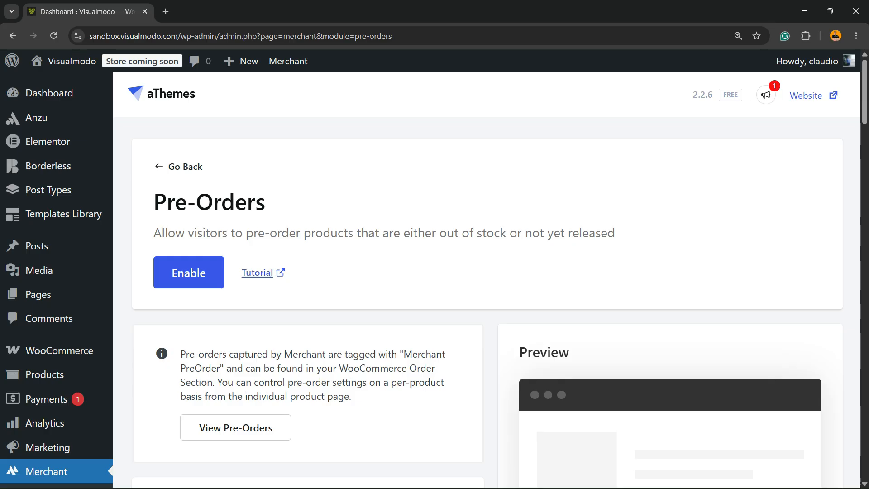
{"action": "left_click", "coordinate": [188, 273]}
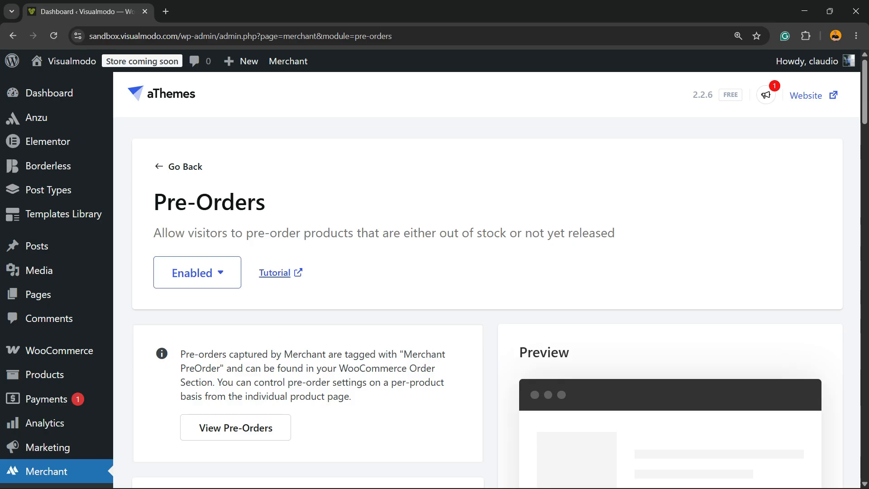
Look over the Pre-Orders module page and the custom rule's status and order name settings
{"action": "scroll", "coordinate": [486, 281], "scroll_direction": "down", "scroll_amount": 2}
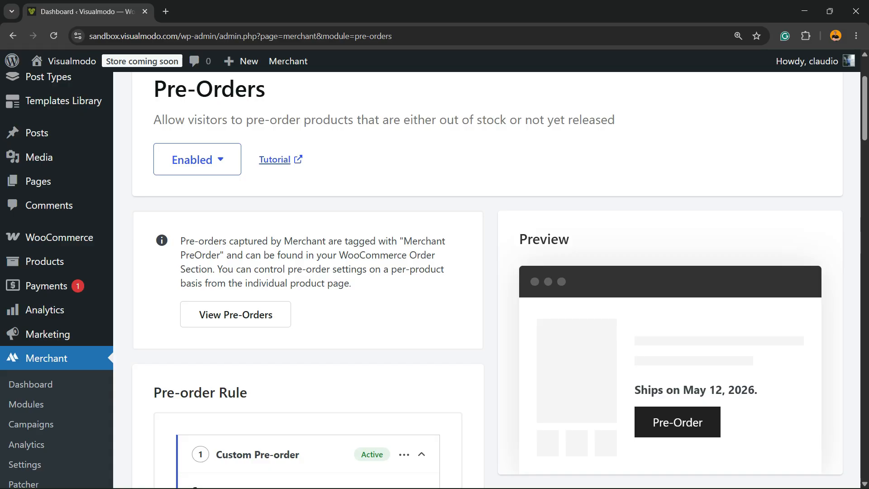
{"action": "scroll", "coordinate": [486, 281], "scroll_direction": "down", "scroll_amount": 3}
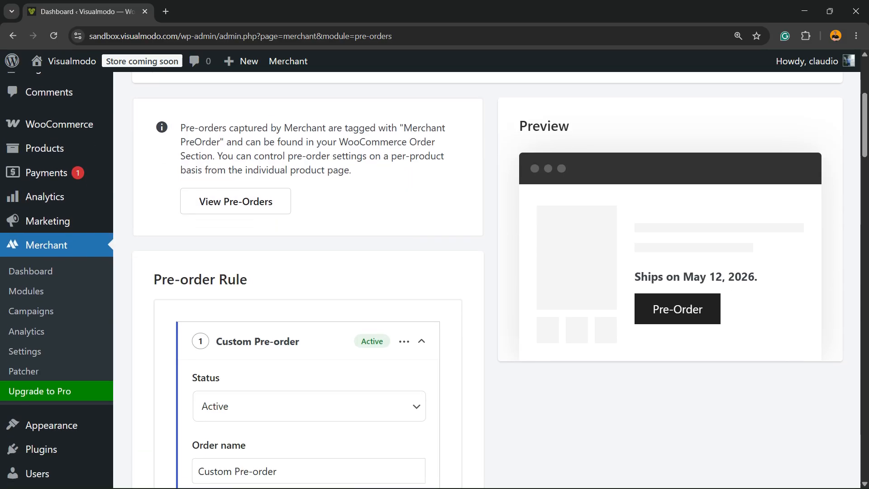
{"action": "scroll", "coordinate": [487, 280], "scroll_direction": "up", "scroll_amount": 3}
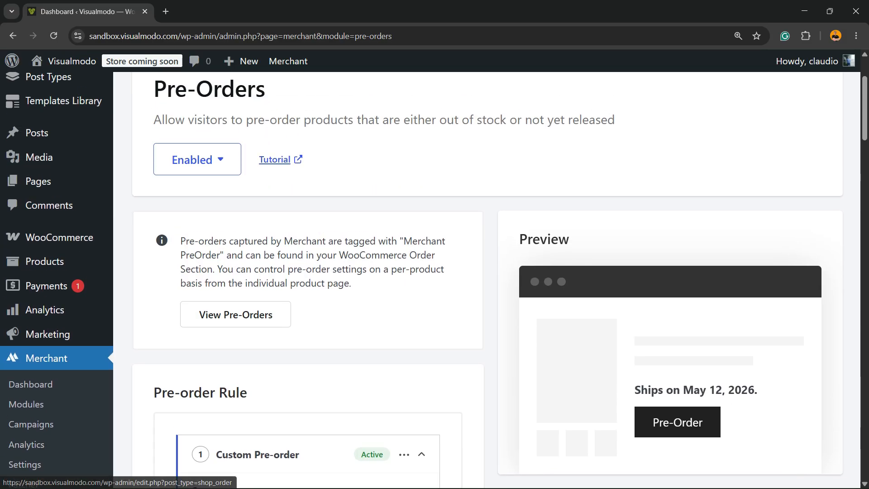
{"action": "scroll", "coordinate": [235, 315], "scroll_direction": "down", "scroll_amount": 5}
{"action": "left_click", "coordinate": [309, 293]}
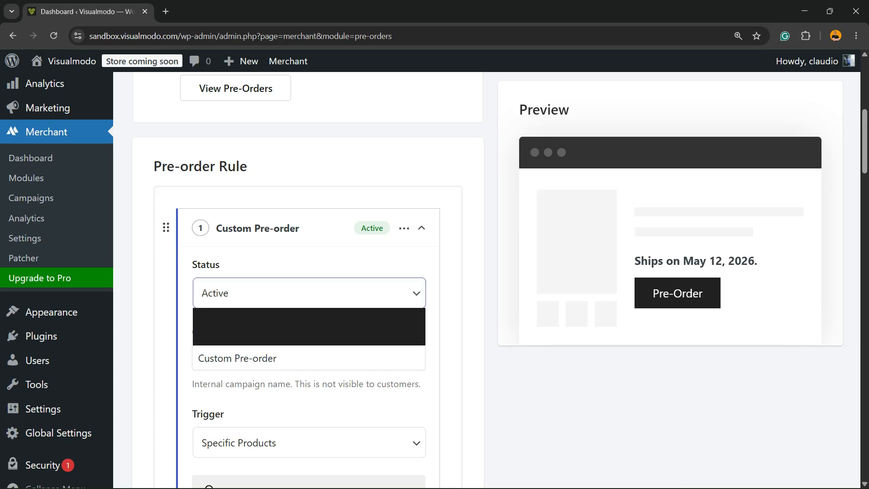
{"action": "left_click", "coordinate": [309, 293]}
{"action": "scroll", "coordinate": [309, 293], "scroll_direction": "down", "scroll_amount": 3}
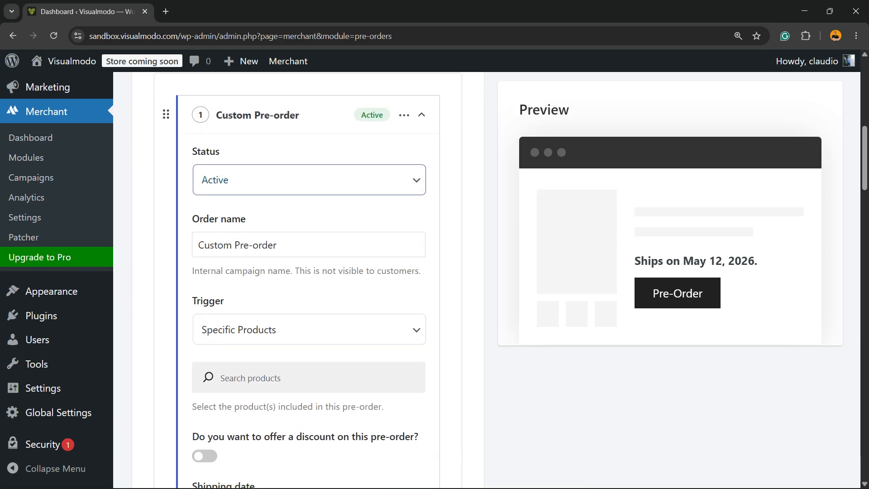
{"action": "left_click", "coordinate": [280, 245]}
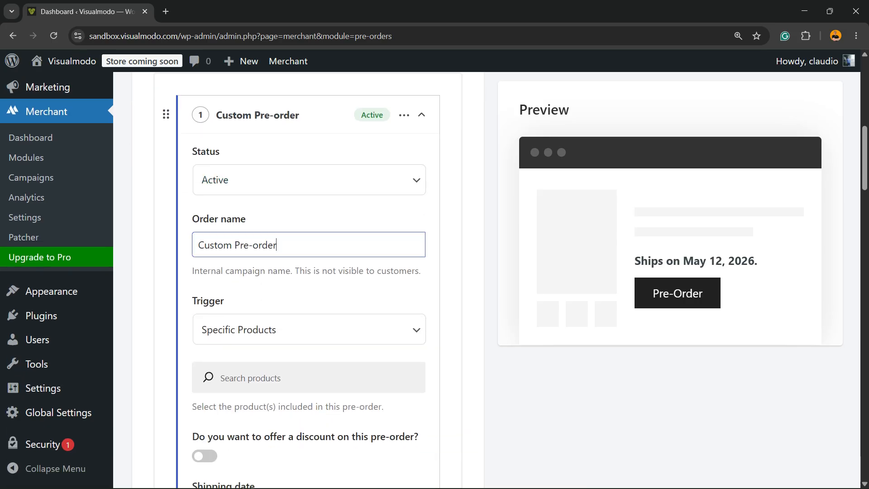
Try the All Products trigger and switch its product and category exclusions on and off again
{"action": "left_click", "coordinate": [309, 329]}
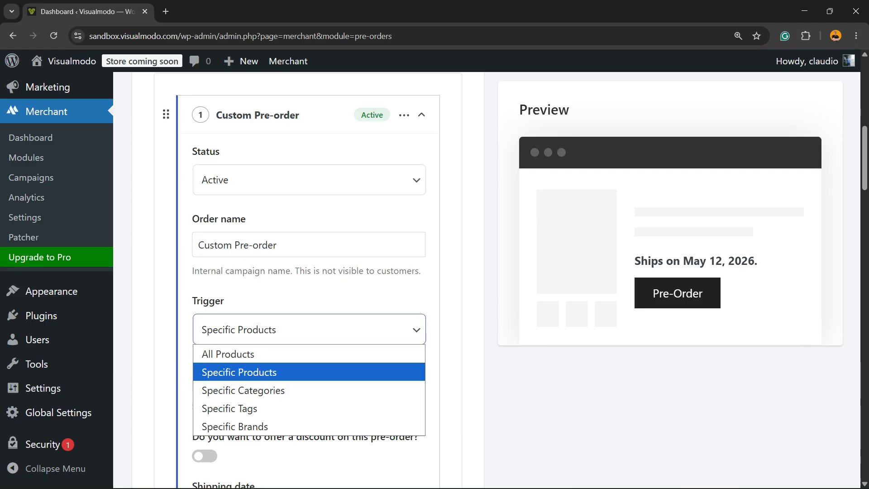
{"action": "left_click", "coordinate": [272, 354]}
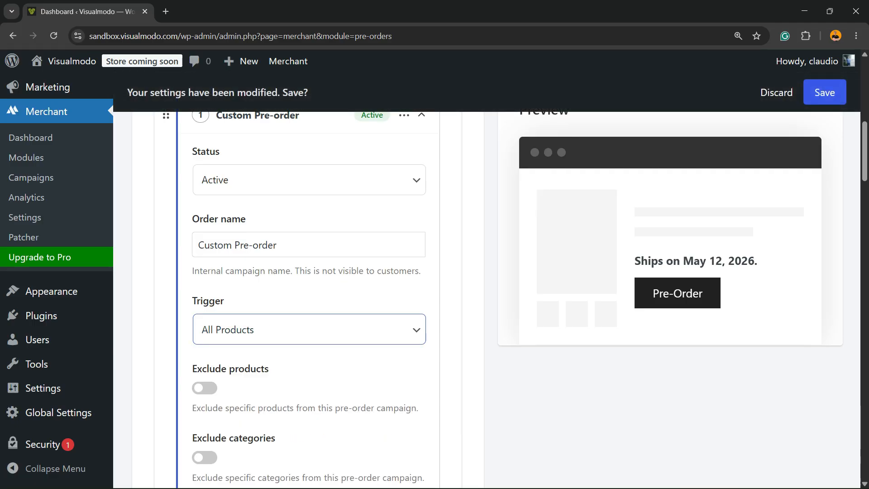
{"action": "scroll", "coordinate": [290, 344], "scroll_direction": "down", "scroll_amount": 2}
{"action": "left_click", "coordinate": [205, 275]}
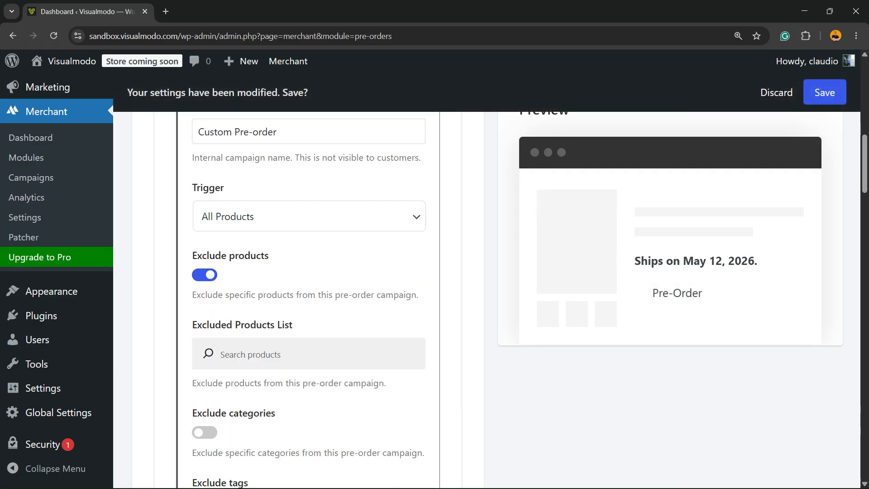
{"action": "left_click", "coordinate": [253, 354]}
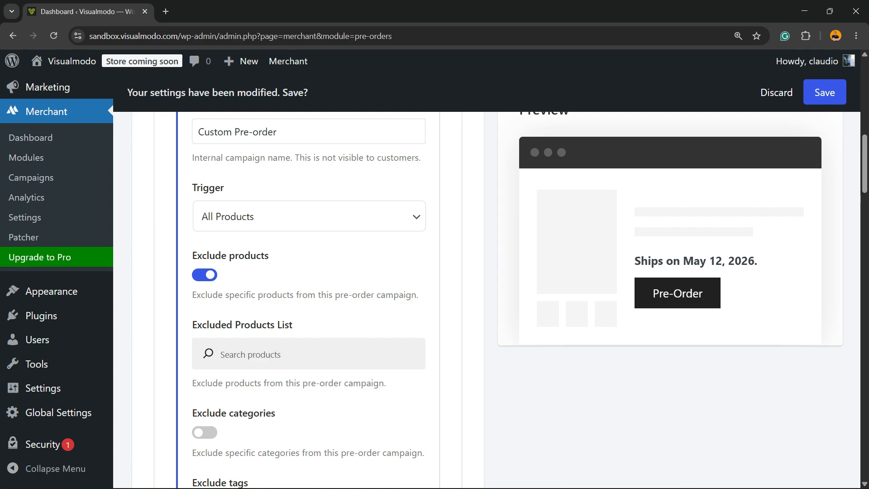
{"action": "left_click", "coordinate": [205, 274]}
{"action": "scroll", "coordinate": [290, 298], "scroll_direction": "down", "scroll_amount": 2}
{"action": "left_click", "coordinate": [205, 231]}
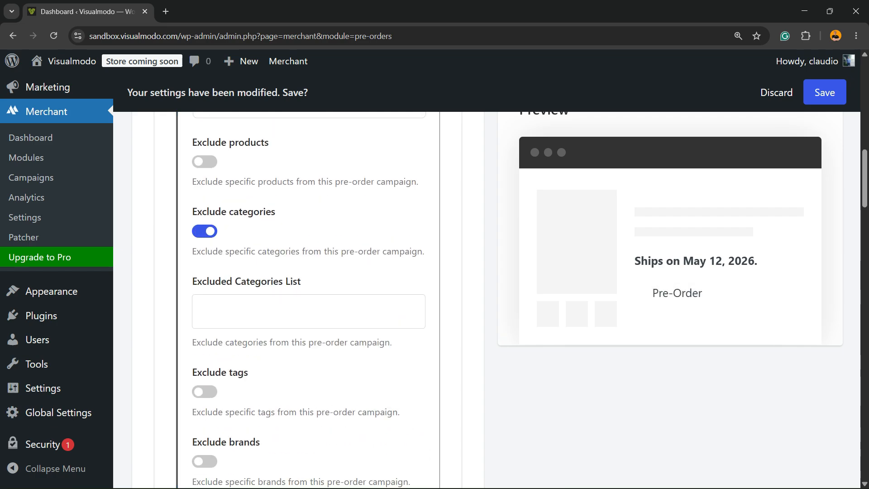
{"action": "left_click", "coordinate": [204, 231]}
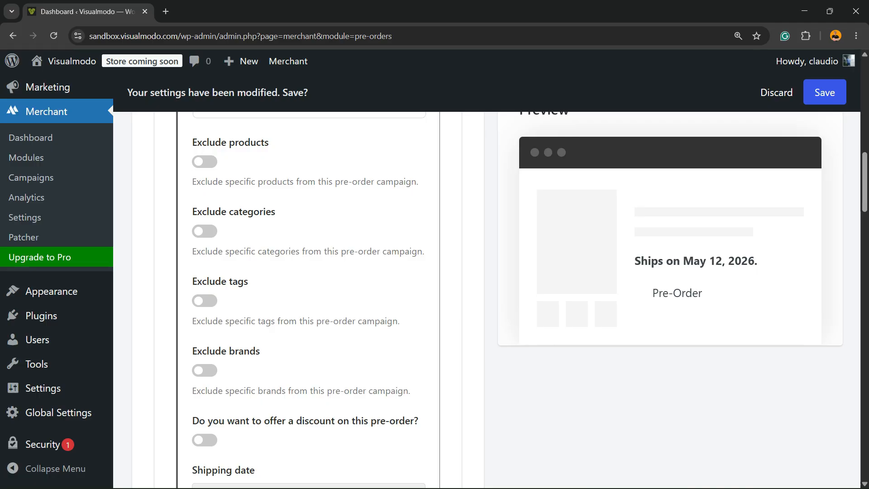
Set the pre-order rule's trigger to Specific Products
{"action": "scroll", "coordinate": [308, 299], "scroll_direction": "up", "scroll_amount": 5}
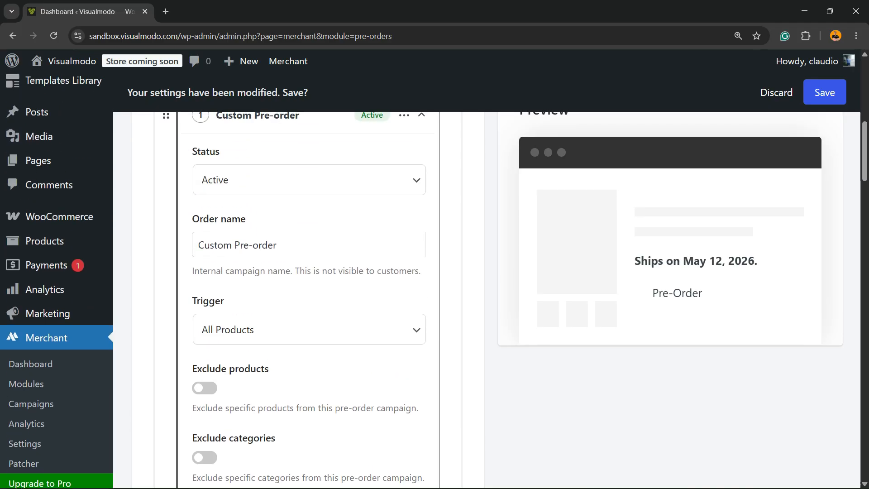
{"action": "left_click", "coordinate": [308, 244]}
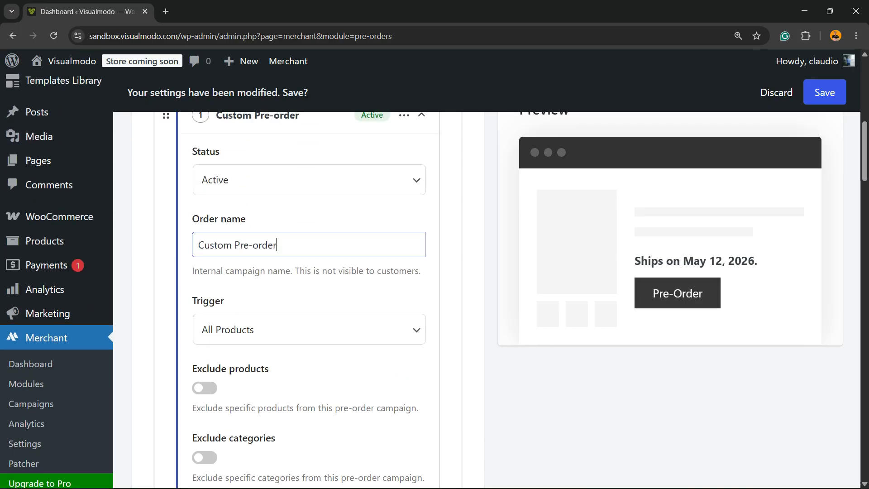
{"action": "left_click", "coordinate": [309, 329]}
{"action": "left_click", "coordinate": [272, 371]}
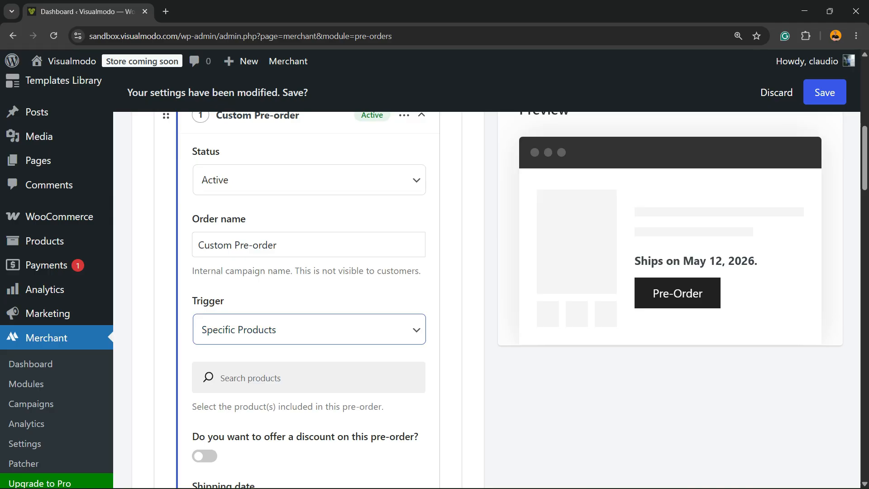
Search the rule's product selector for "pla" and clear the search
{"action": "scroll", "coordinate": [308, 299], "scroll_direction": "down", "scroll_amount": 2}
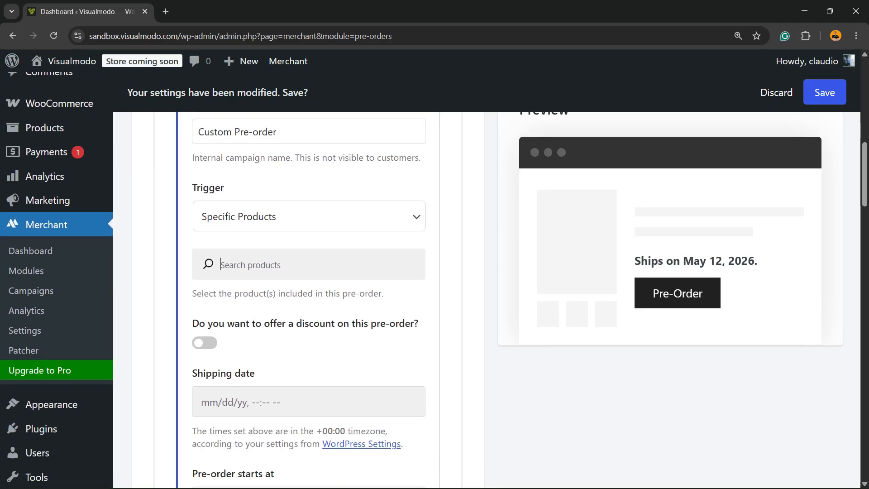
{"action": "type", "text": "pla"}
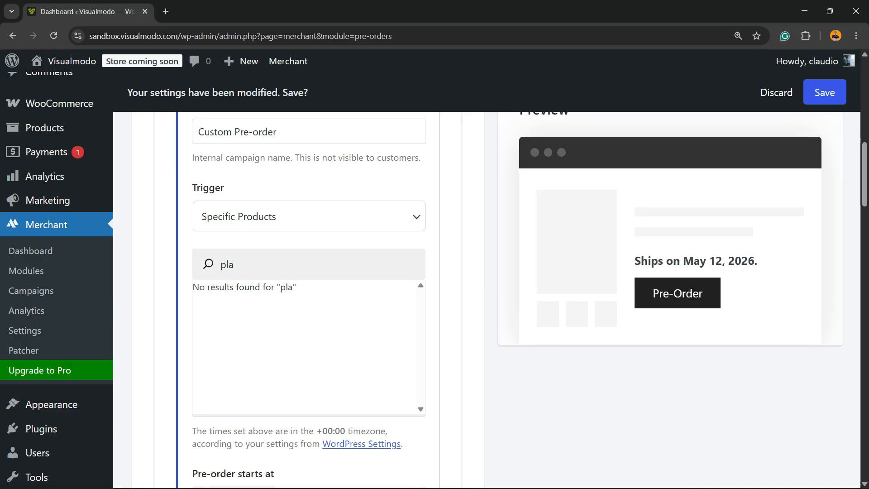
{"action": "key", "text": "ctrl+a"}
{"action": "key", "text": "BackSpace"}
Set the rule's shipping date to June 4, 2026 at 04:02 PM
{"action": "scroll", "coordinate": [487, 299], "scroll_direction": "down", "scroll_amount": 2}
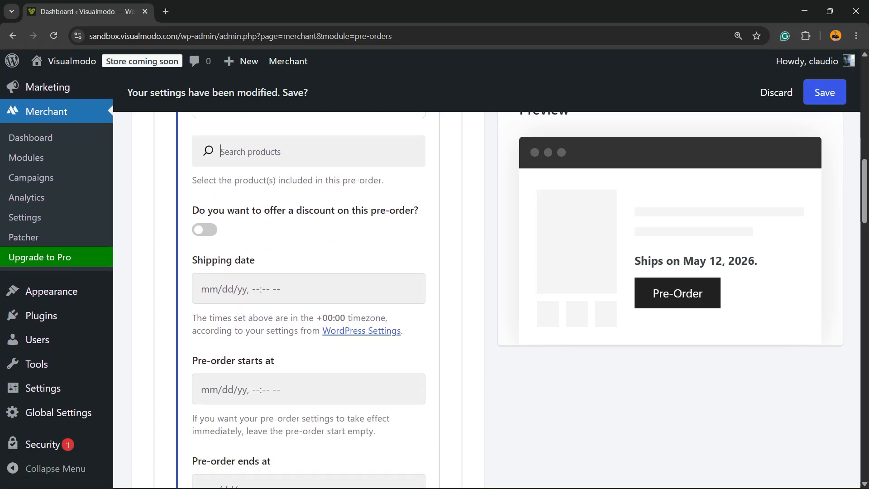
{"action": "left_click", "coordinate": [309, 288]}
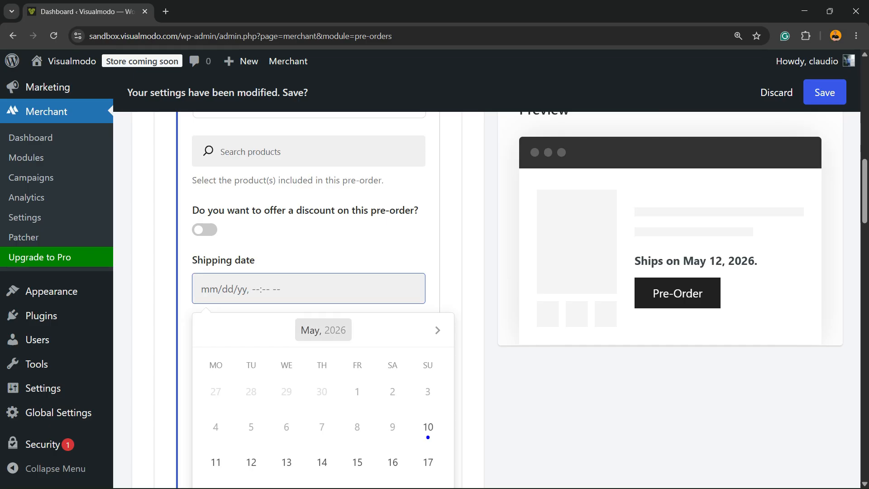
{"action": "scroll", "coordinate": [323, 330], "scroll_direction": "down", "scroll_amount": 2}
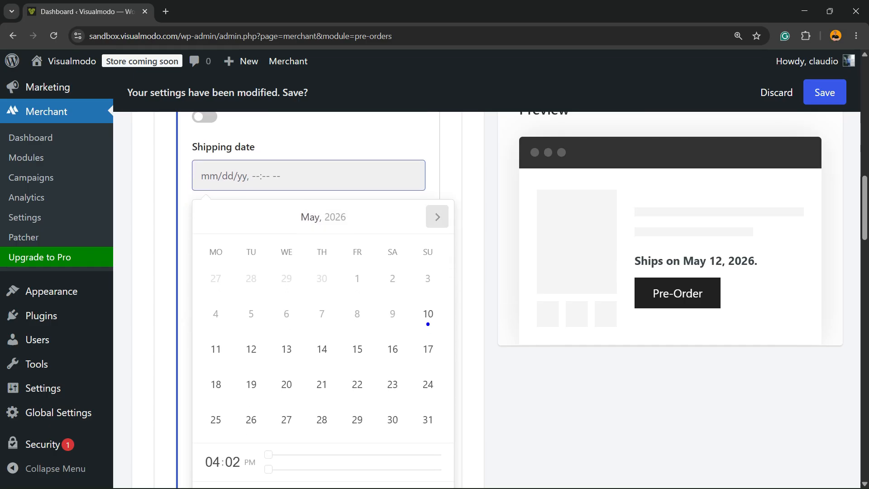
{"action": "left_click", "coordinate": [437, 217]}
{"action": "left_click", "coordinate": [322, 278]}
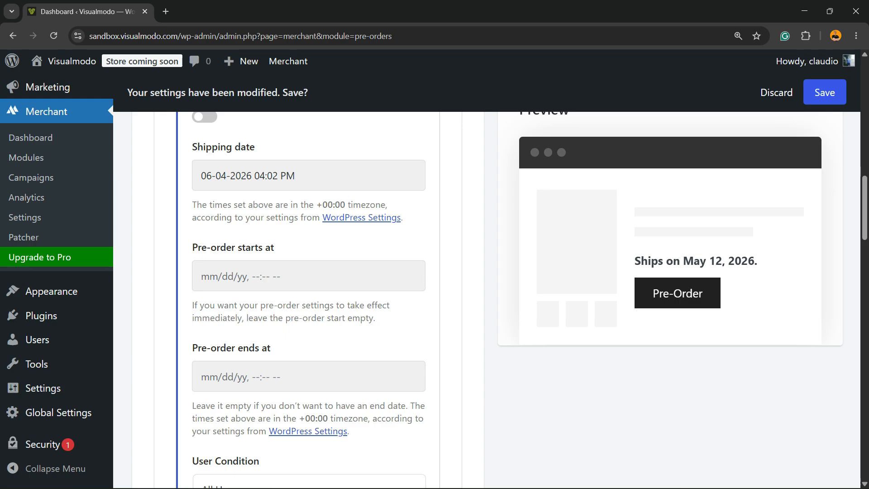
Set the pre-order to start on May 10, 2026 and end on May 31, 2026, both at 04:02 PM
{"action": "left_click", "coordinate": [309, 276]}
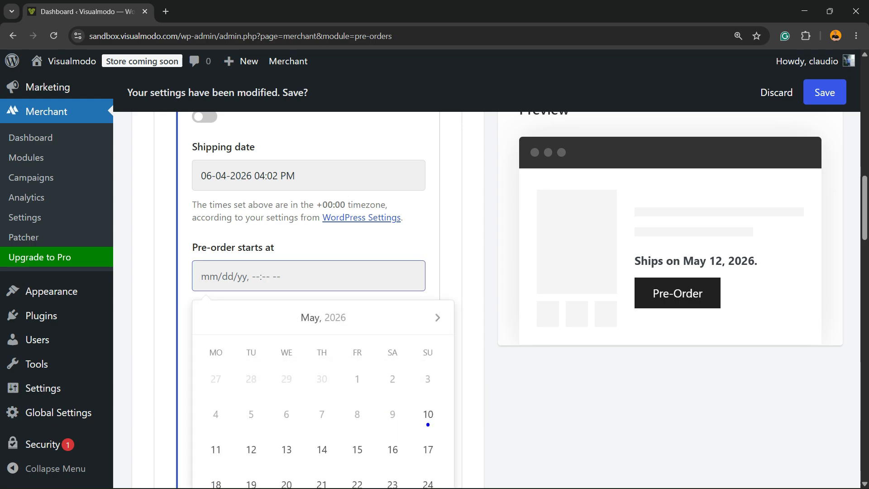
{"action": "left_click", "coordinate": [428, 414]}
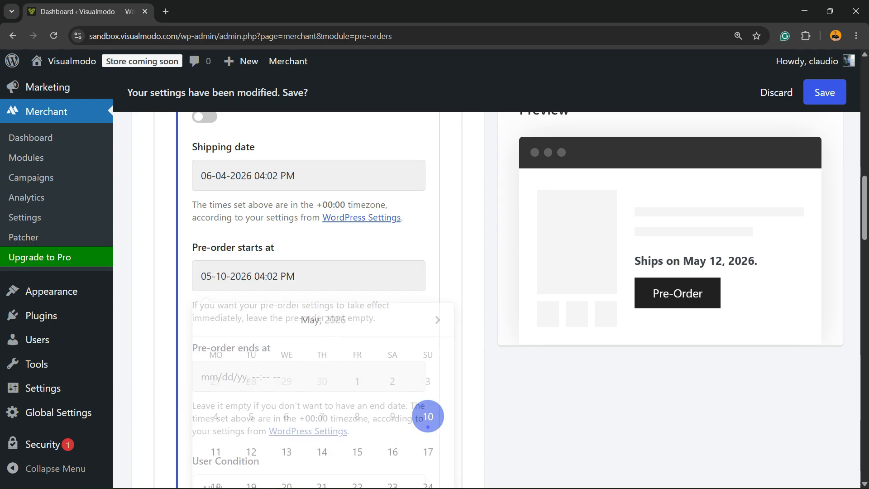
{"action": "scroll", "coordinate": [309, 299], "scroll_direction": "down", "scroll_amount": 2}
{"action": "left_click", "coordinate": [308, 262]}
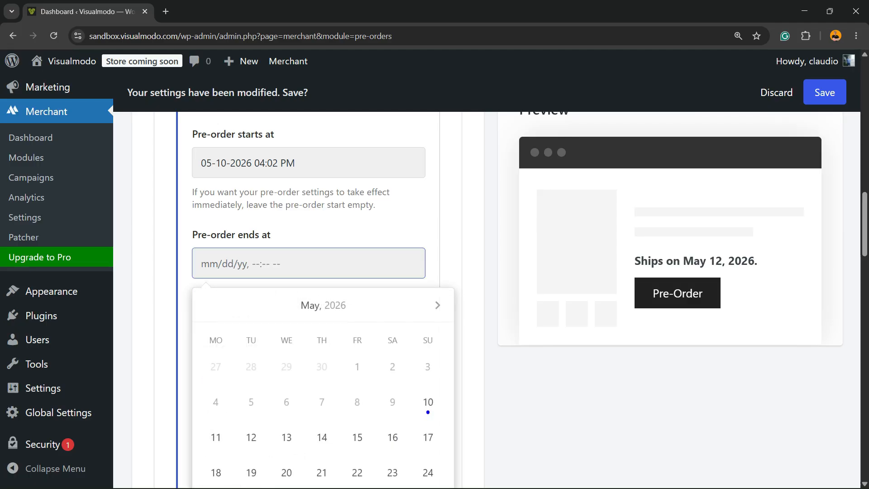
{"action": "scroll", "coordinate": [393, 401], "scroll_direction": "down", "scroll_amount": 2}
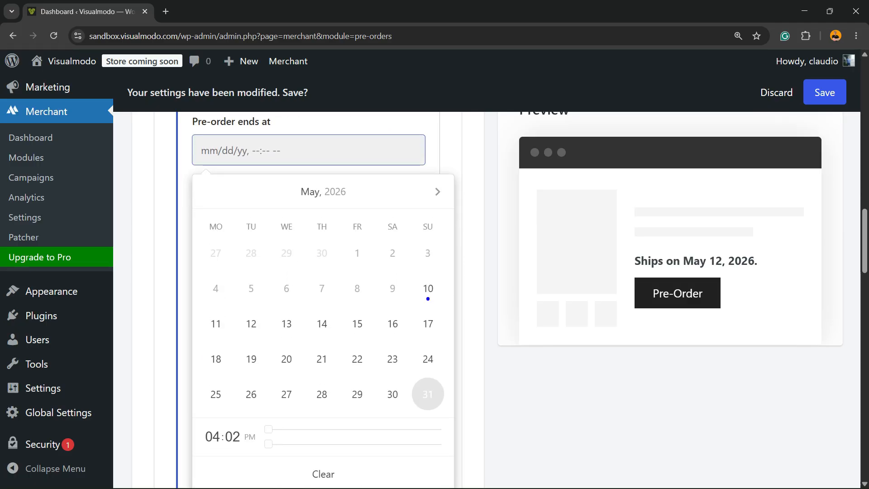
{"action": "left_click", "coordinate": [428, 393]}
{"action": "left_click", "coordinate": [473, 384]}
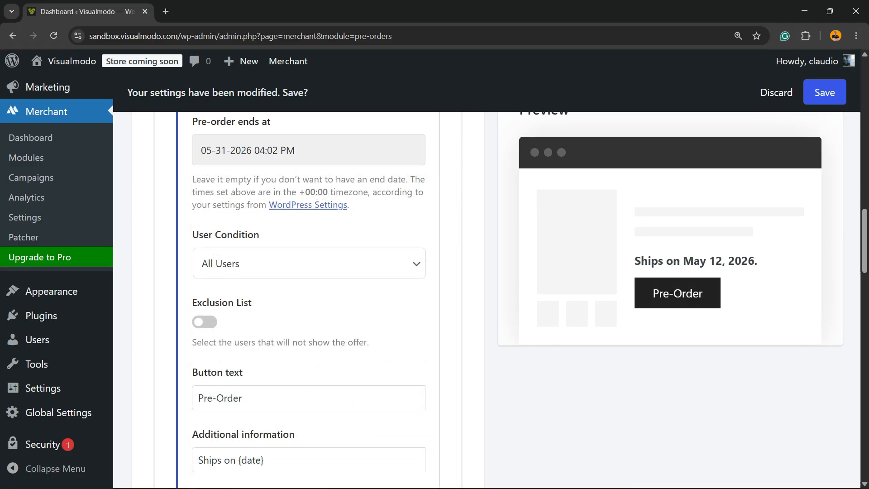
Check the User Condition choices, keeping All Users, and switch the Exclusion List on and off again
{"action": "scroll", "coordinate": [309, 263], "scroll_direction": "up", "scroll_amount": 2}
{"action": "scroll", "coordinate": [309, 263], "scroll_direction": "down", "scroll_amount": 2}
{"action": "left_click", "coordinate": [309, 263]}
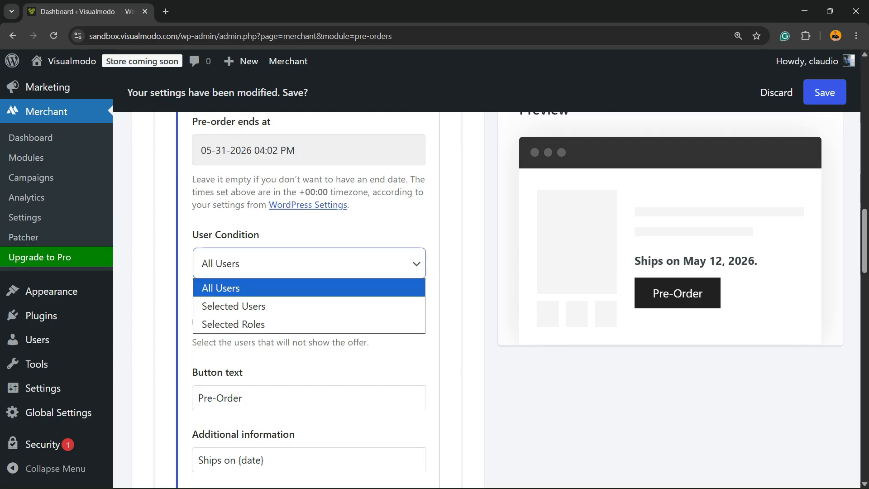
{"action": "left_click", "coordinate": [309, 263]}
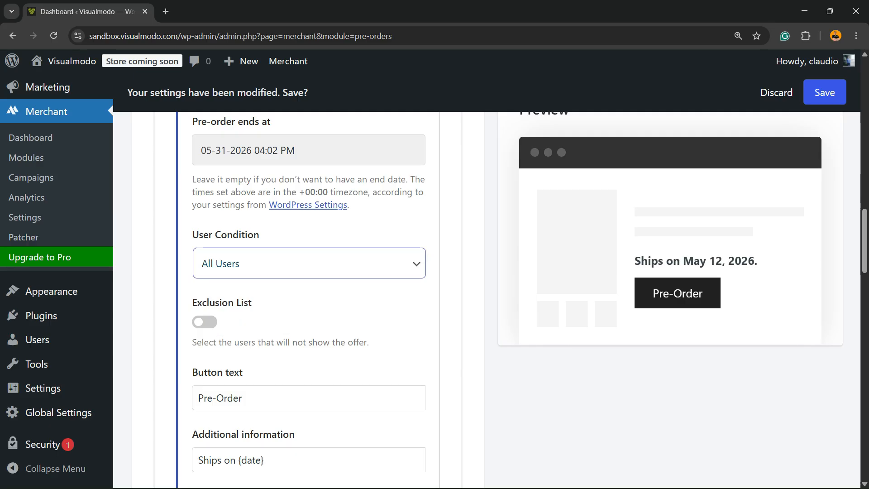
{"action": "left_click", "coordinate": [204, 322]}
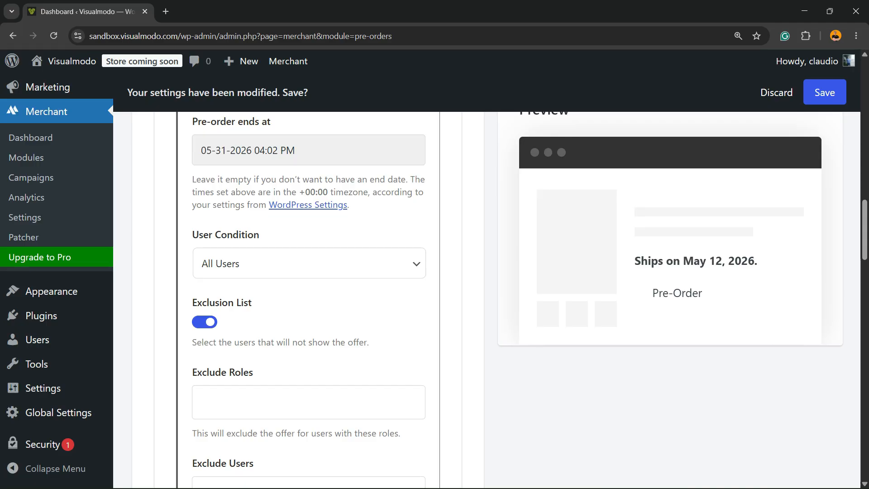
{"action": "left_click", "coordinate": [205, 322]}
Examine the rule's button text and the {date} placeholder in its additional information
{"action": "scroll", "coordinate": [309, 298], "scroll_direction": "down", "scroll_amount": 2}
{"action": "left_click", "coordinate": [245, 285]}
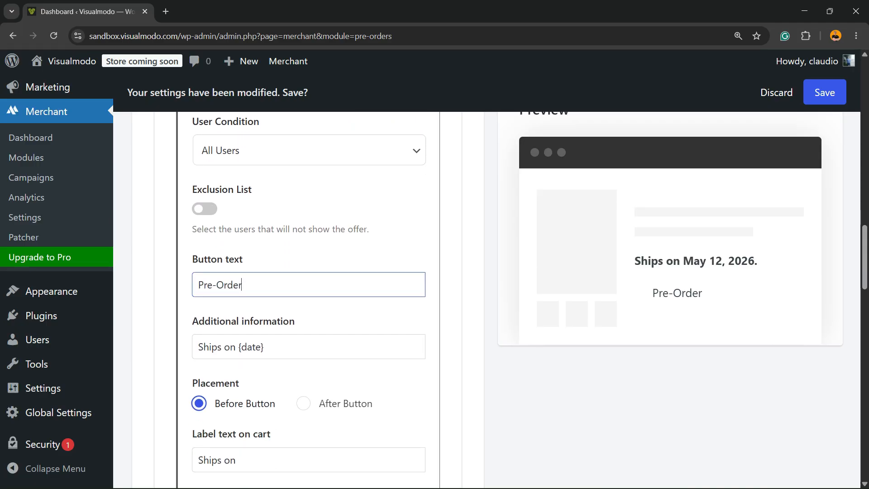
{"action": "left_click", "coordinate": [267, 346]}
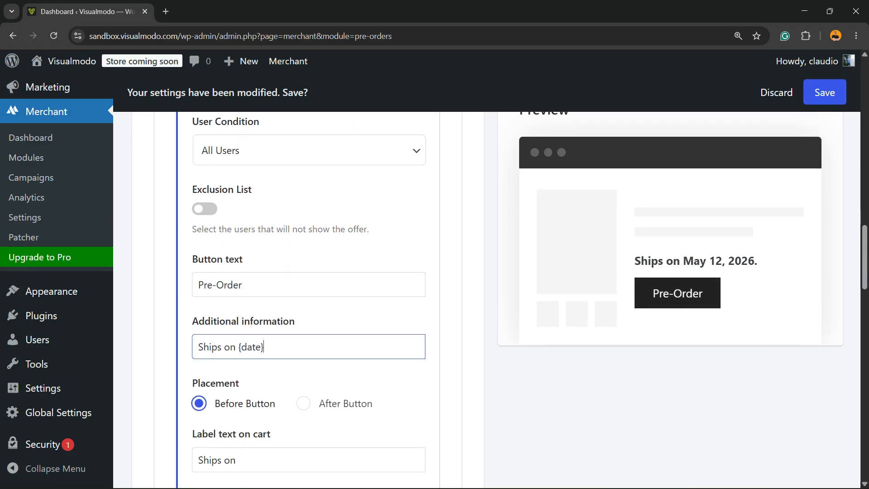
{"action": "scroll", "coordinate": [309, 298], "scroll_direction": "down", "scroll_amount": 2}
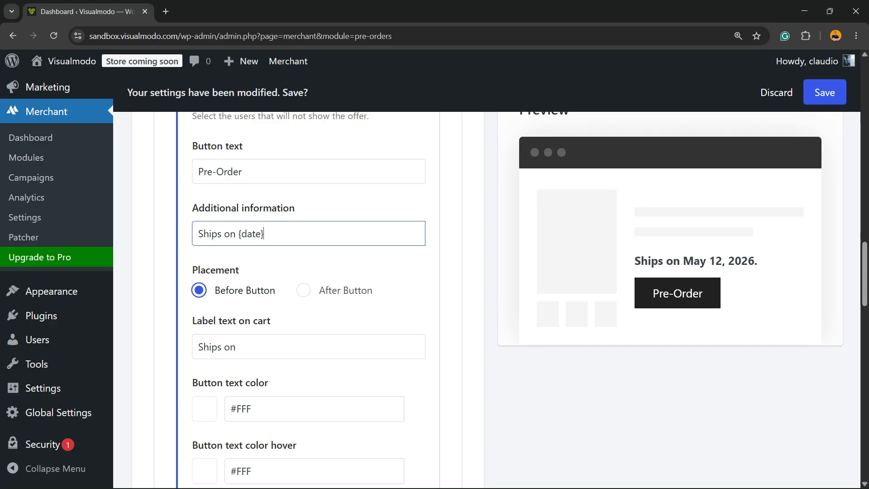
{"action": "key", "text": "shift+Left"}
{"action": "key", "text": "Left"}
{"action": "key", "text": "ctrl+shift+Left"}
Try the After Button placement and return it to Before Button
{"action": "left_click", "coordinate": [304, 290]}
{"action": "left_click", "coordinate": [199, 290]}
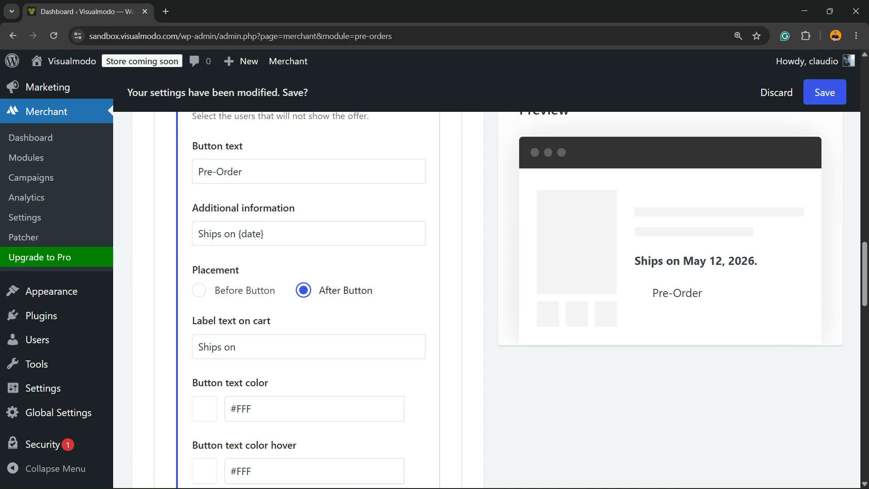
{"action": "left_click", "coordinate": [199, 290]}
Check the additional information text and the label text shown on the cart
{"action": "left_click", "coordinate": [272, 234]}
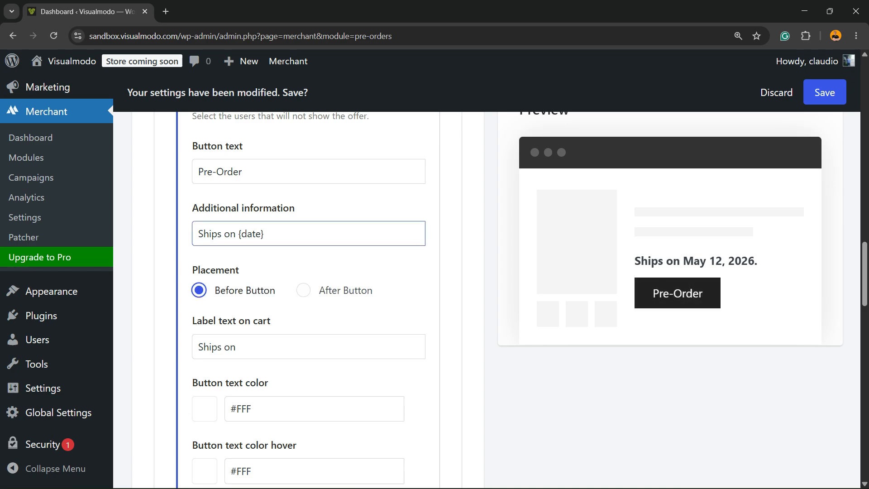
{"action": "scroll", "coordinate": [308, 298], "scroll_direction": "down", "scroll_amount": 2}
{"action": "left_click", "coordinate": [262, 233]}
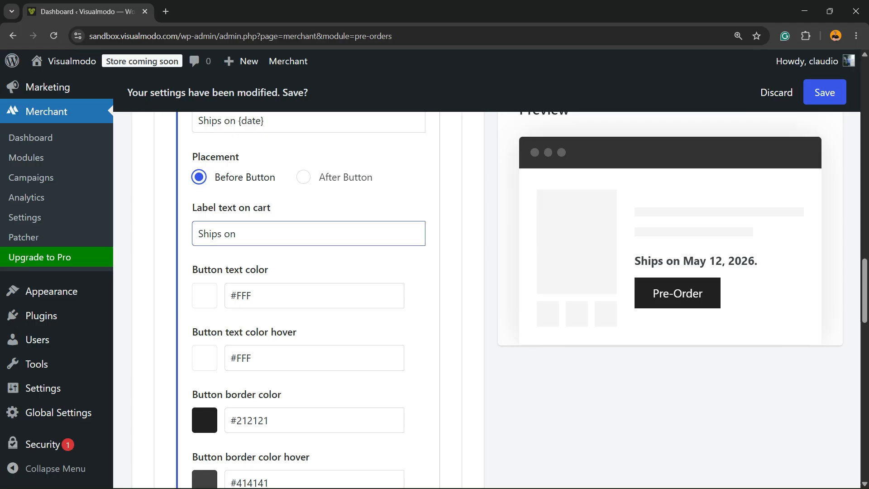
Examine the rule's button color, border and background settings, the Pre-order Modes option and the Backup & Restore section
{"action": "scroll", "coordinate": [308, 299], "scroll_direction": "down", "scroll_amount": 4}
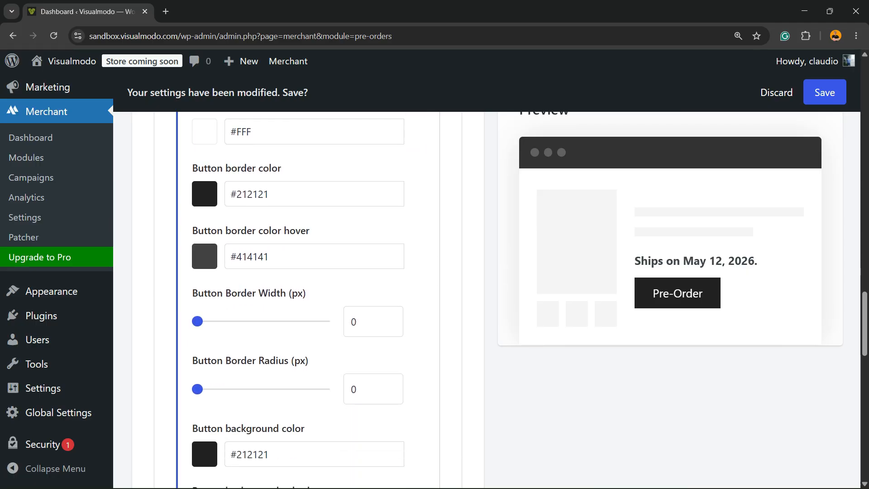
{"action": "scroll", "coordinate": [307, 299], "scroll_direction": "down", "scroll_amount": 4}
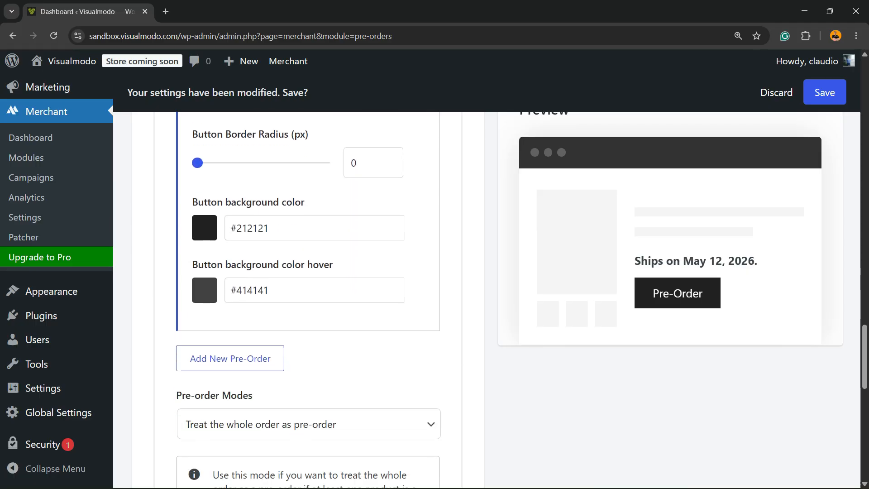
{"action": "scroll", "coordinate": [308, 299], "scroll_direction": "up", "scroll_amount": 8}
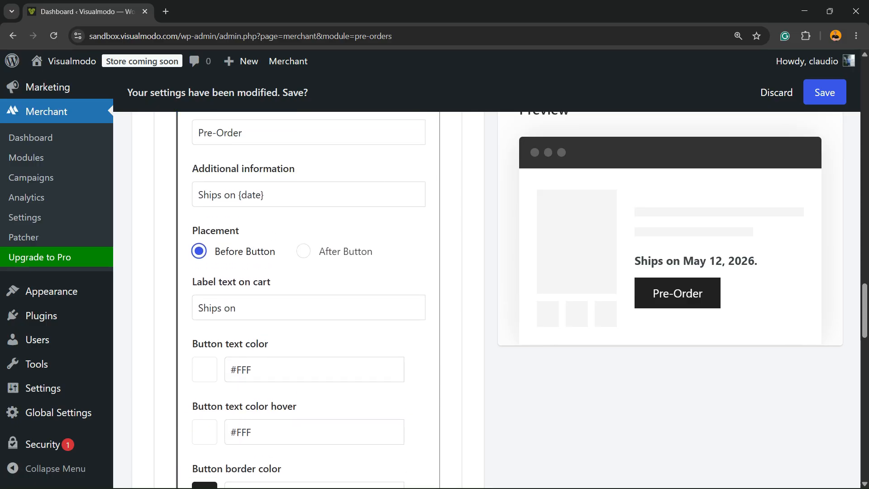
{"action": "scroll", "coordinate": [308, 298], "scroll_direction": "down", "scroll_amount": 7}
{"action": "scroll", "coordinate": [308, 298], "scroll_direction": "down", "scroll_amount": 8}
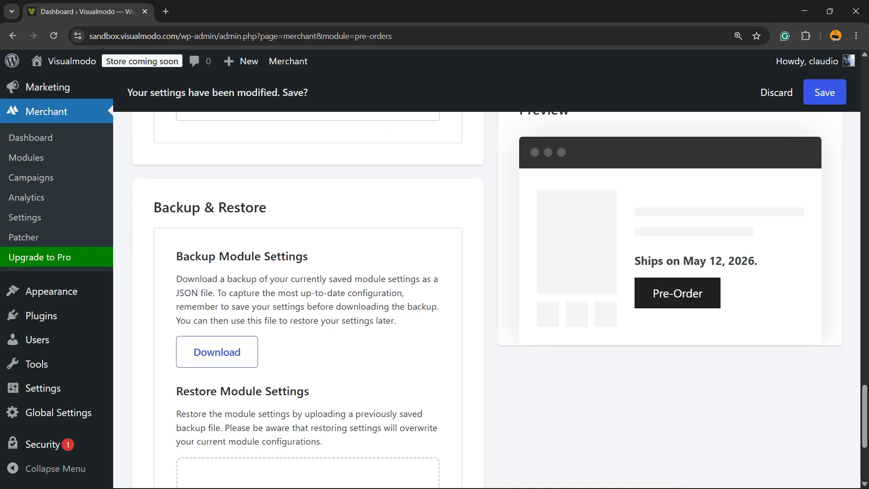
{"action": "scroll", "coordinate": [308, 299], "scroll_direction": "down", "scroll_amount": 4}
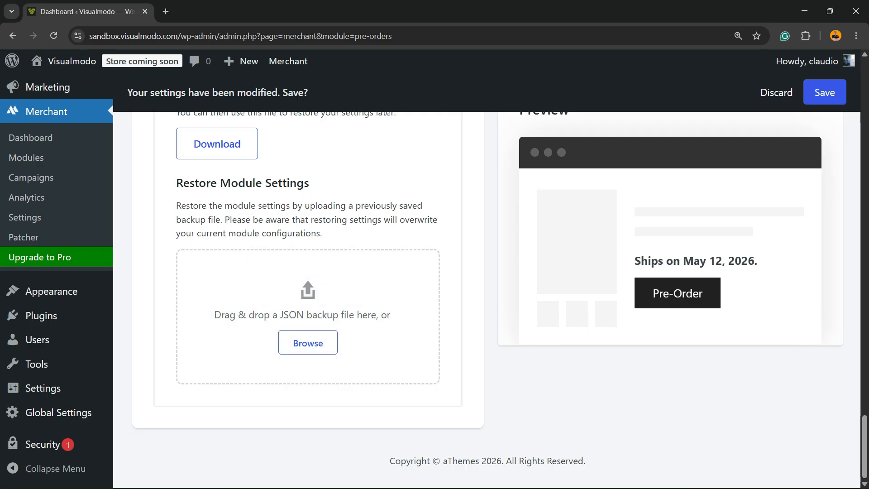
{"action": "scroll", "coordinate": [308, 298], "scroll_direction": "up", "scroll_amount": 15}
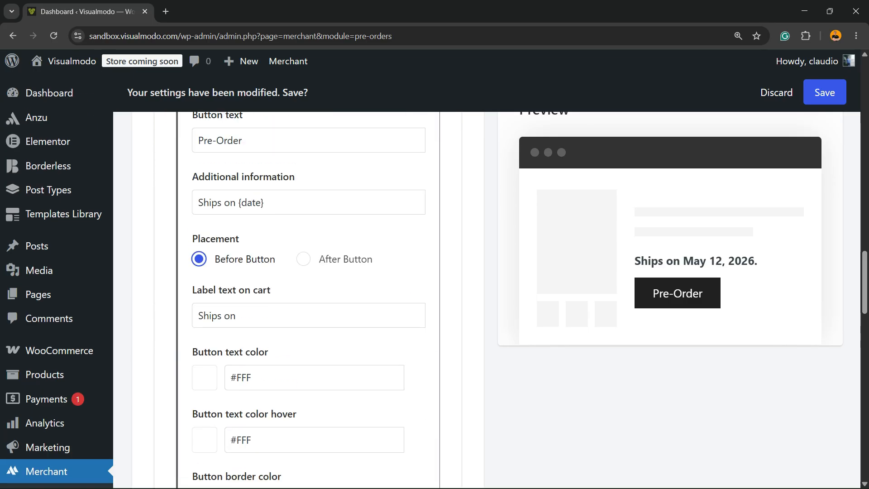
{"action": "scroll", "coordinate": [307, 298], "scroll_direction": "up", "scroll_amount": 15}
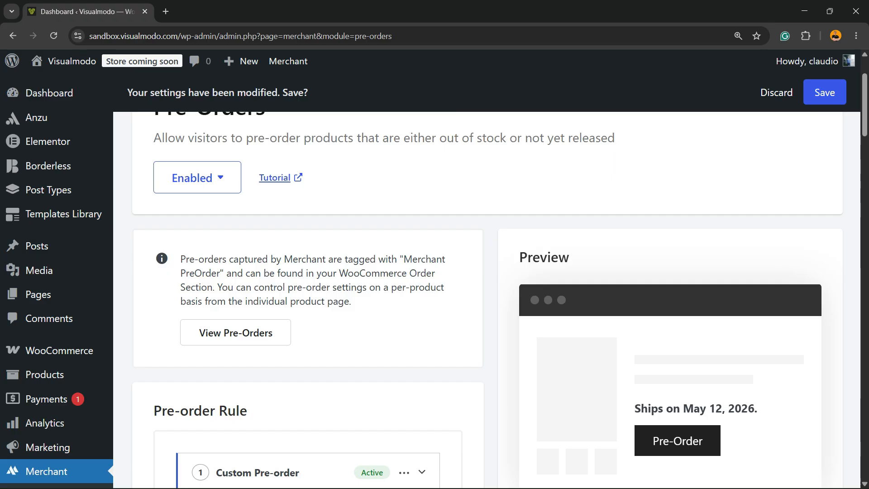
{"action": "scroll", "coordinate": [307, 298], "scroll_direction": "up", "scroll_amount": 2}
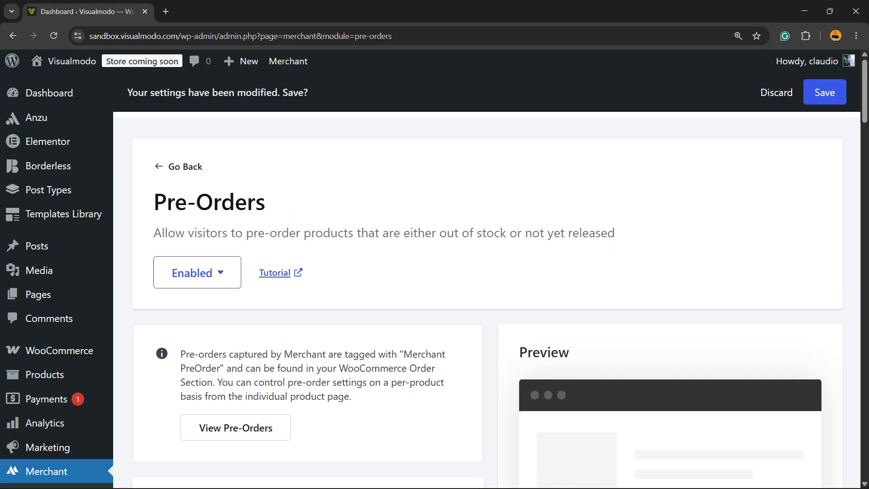
Set the trigger of the second Custom Pre-order rule to All Products
{"action": "scroll", "coordinate": [307, 299], "scroll_direction": "down", "scroll_amount": 10}
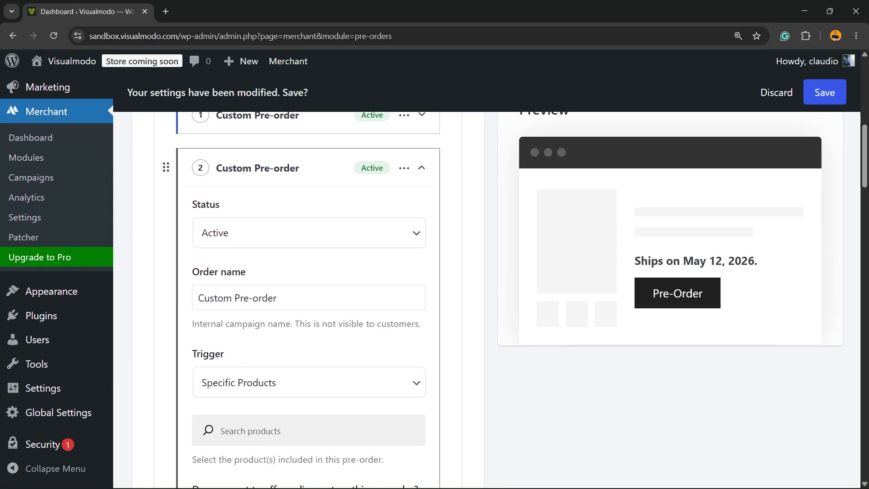
{"action": "left_click", "coordinate": [308, 382]}
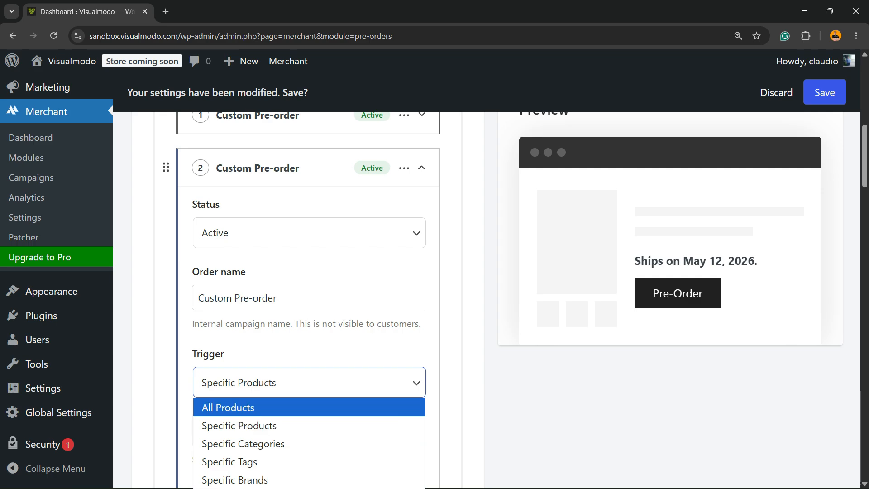
{"action": "left_click", "coordinate": [308, 407]}
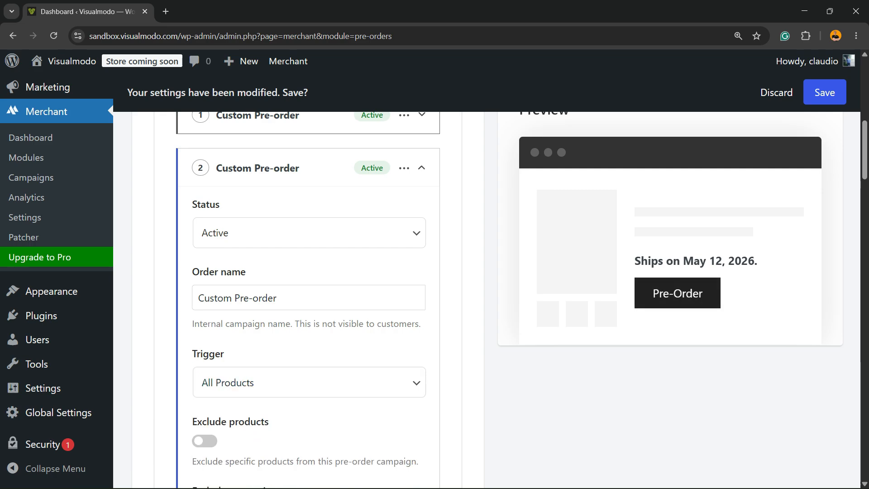
Review the Pre-Orders module's settings from start to end and save the changes
{"action": "scroll", "coordinate": [308, 299], "scroll_direction": "down", "scroll_amount": 15}
{"action": "scroll", "coordinate": [308, 298], "scroll_direction": "up", "scroll_amount": 20}
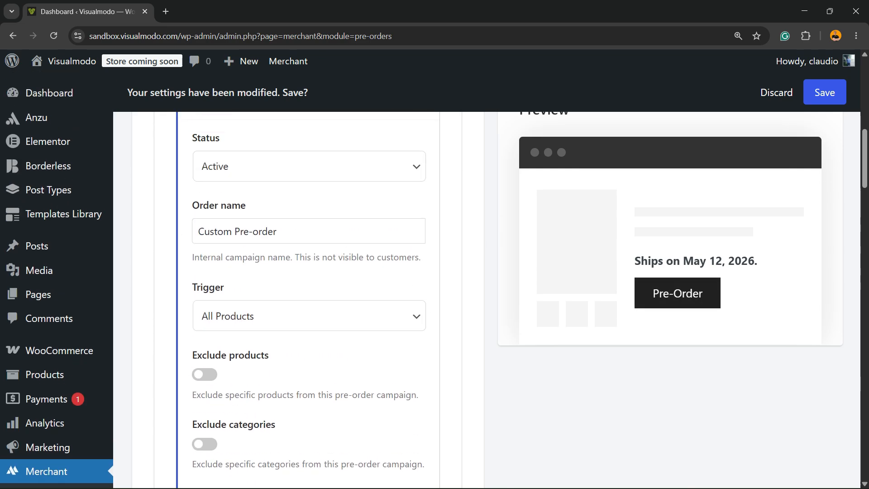
{"action": "scroll", "coordinate": [307, 298], "scroll_direction": "up", "scroll_amount": 5}
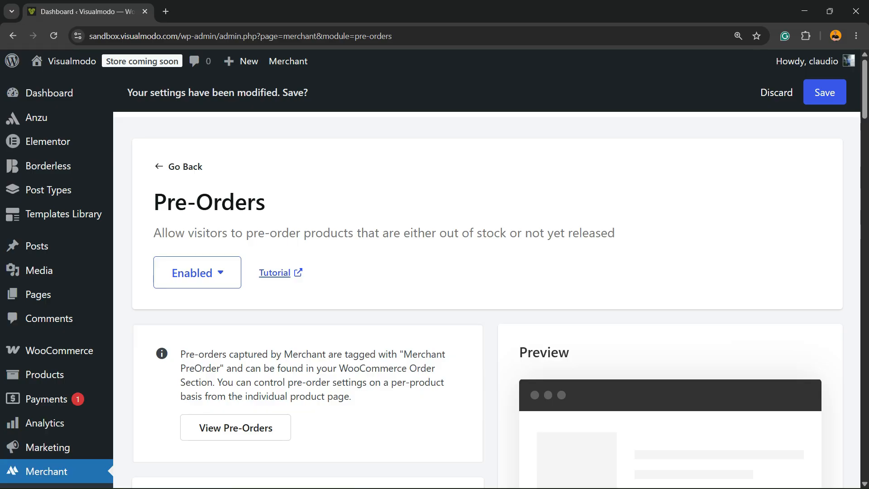
{"action": "scroll", "coordinate": [307, 299], "scroll_direction": "down", "scroll_amount": 20}
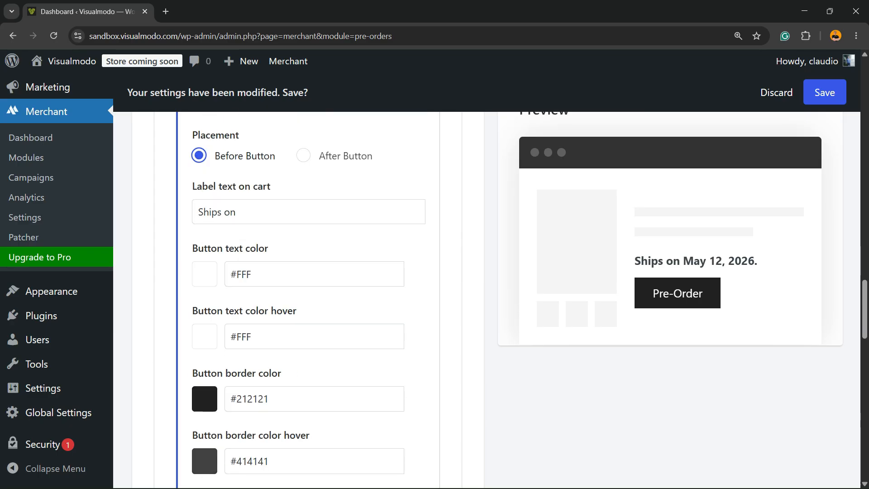
{"action": "scroll", "coordinate": [308, 299], "scroll_direction": "down", "scroll_amount": 15}
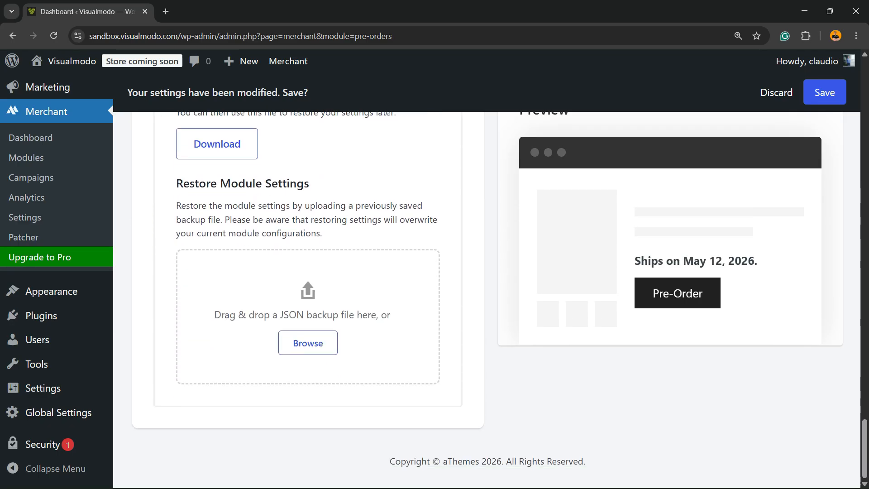
{"action": "scroll", "coordinate": [308, 299], "scroll_direction": "up", "scroll_amount": 20}
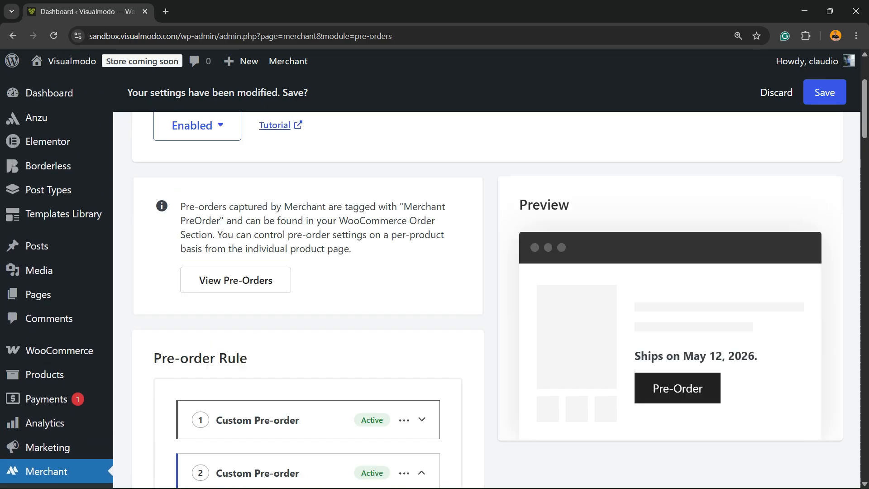
{"action": "scroll", "coordinate": [307, 299], "scroll_direction": "up", "scroll_amount": 4}
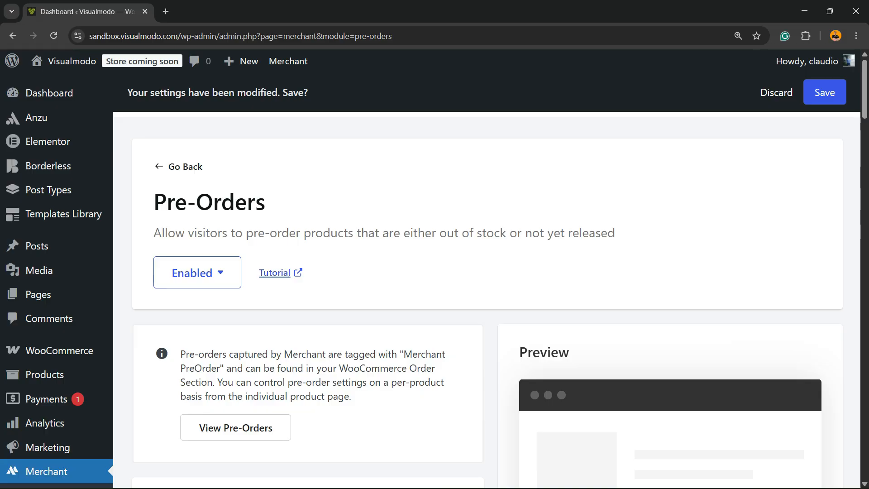
{"action": "scroll", "coordinate": [308, 299], "scroll_direction": "down", "scroll_amount": 14}
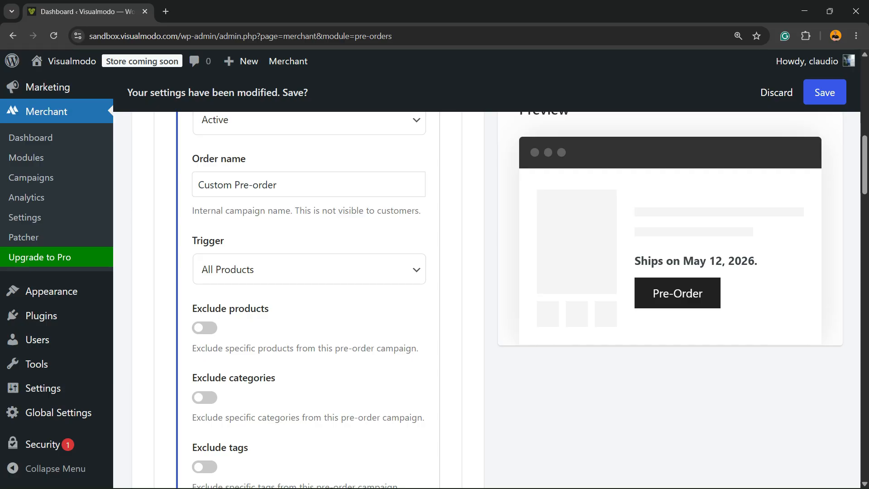
{"action": "left_click", "coordinate": [832, 94]}
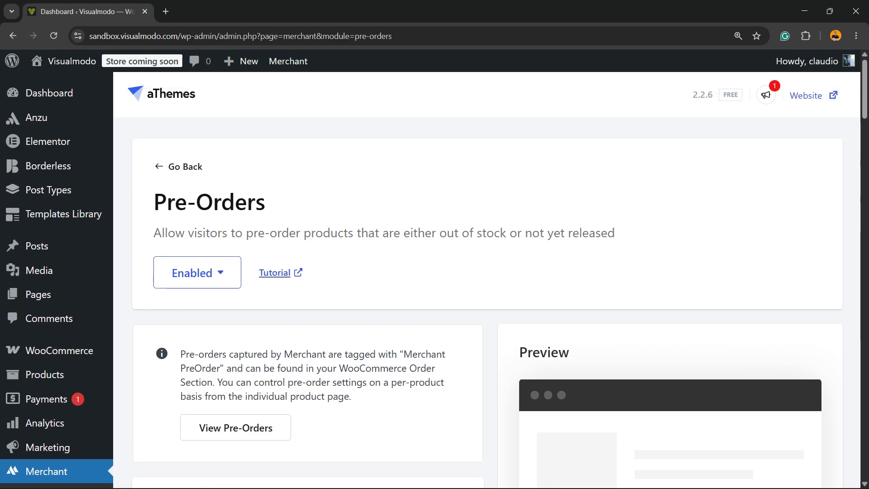
Open the Pre-Orders tutorial and read through its sections on pre-order modes, rule settings, enabling the module and viewing pre-orders
{"action": "left_click", "coordinate": [274, 272]}
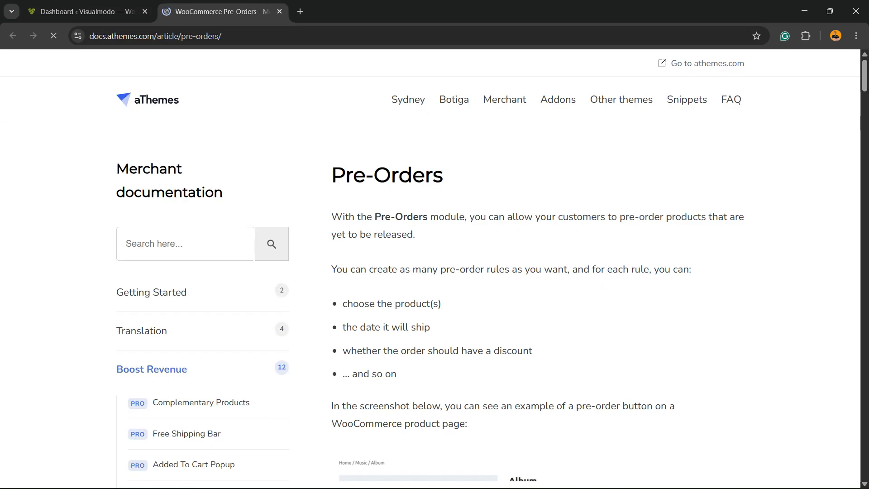
{"action": "scroll", "coordinate": [407, 219], "scroll_direction": "down", "scroll_amount": 13}
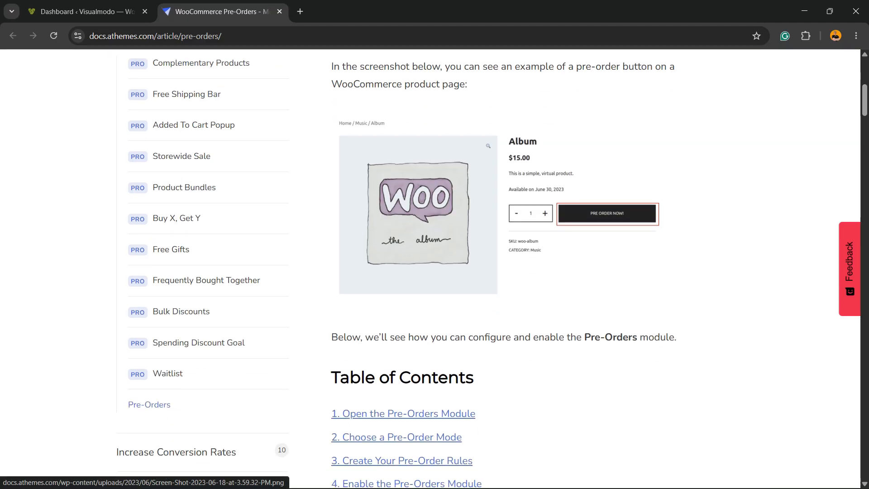
{"action": "scroll", "coordinate": [407, 219], "scroll_direction": "down", "scroll_amount": 16}
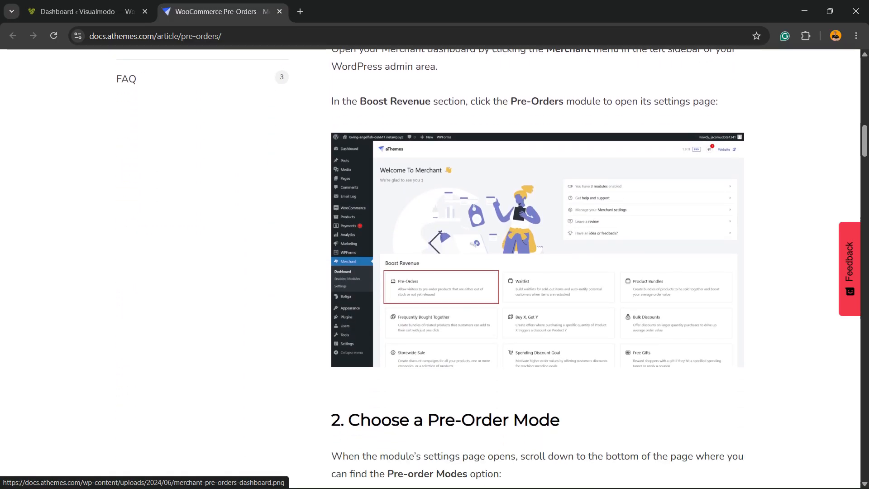
{"action": "scroll", "coordinate": [407, 218], "scroll_direction": "down", "scroll_amount": 20}
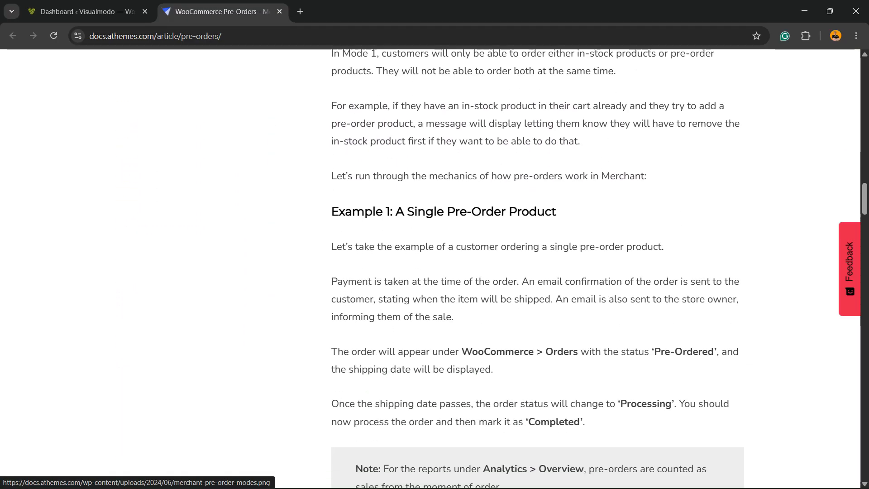
{"action": "scroll", "coordinate": [407, 219], "scroll_direction": "down", "scroll_amount": 20}
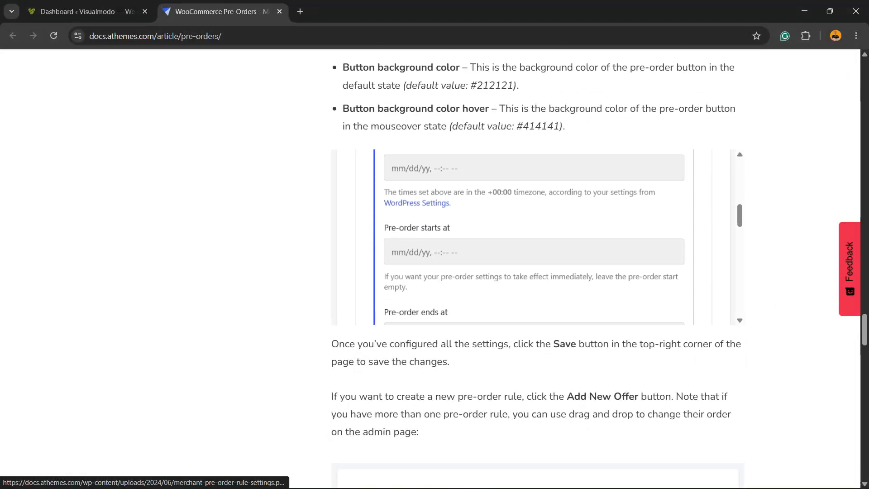
{"action": "scroll", "coordinate": [407, 218], "scroll_direction": "down", "scroll_amount": 10}
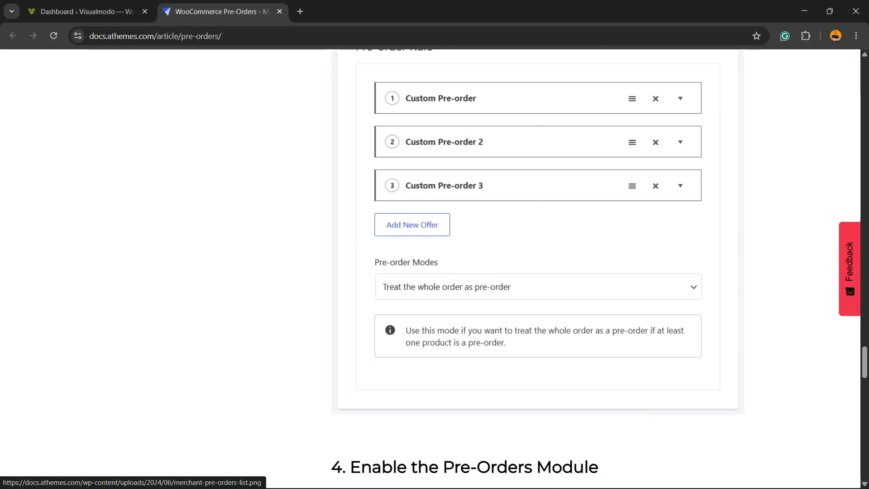
{"action": "scroll", "coordinate": [407, 219], "scroll_direction": "up", "scroll_amount": 3}
{"action": "scroll", "coordinate": [407, 218], "scroll_direction": "down", "scroll_amount": 14}
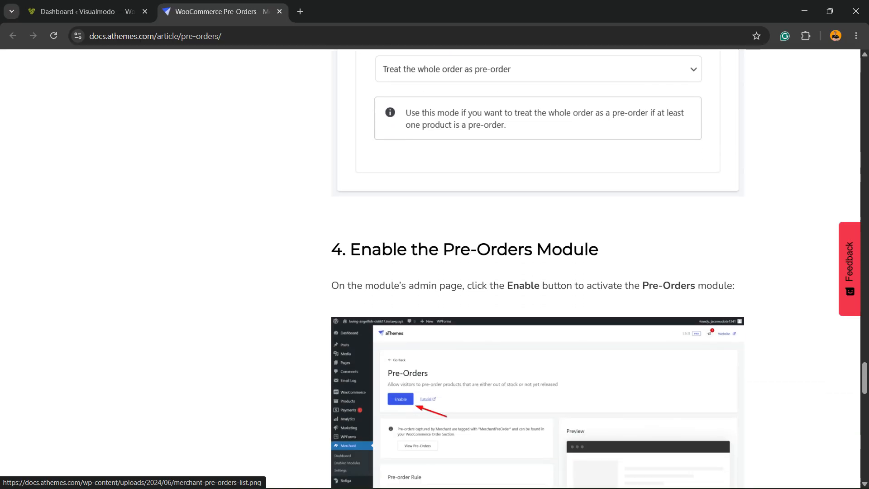
{"action": "scroll", "coordinate": [407, 219], "scroll_direction": "down", "scroll_amount": 15}
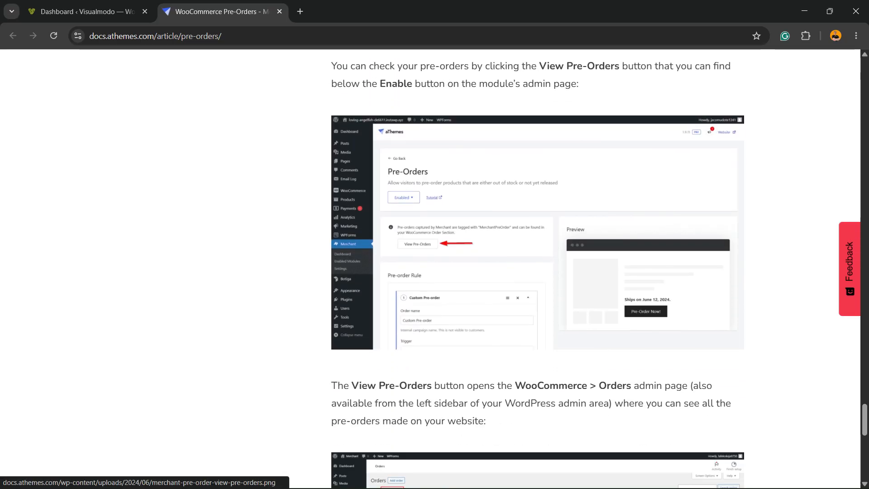
{"action": "scroll", "coordinate": [407, 219], "scroll_direction": "down", "scroll_amount": 3}
{"action": "scroll", "coordinate": [407, 219], "scroll_direction": "up", "scroll_amount": 20}
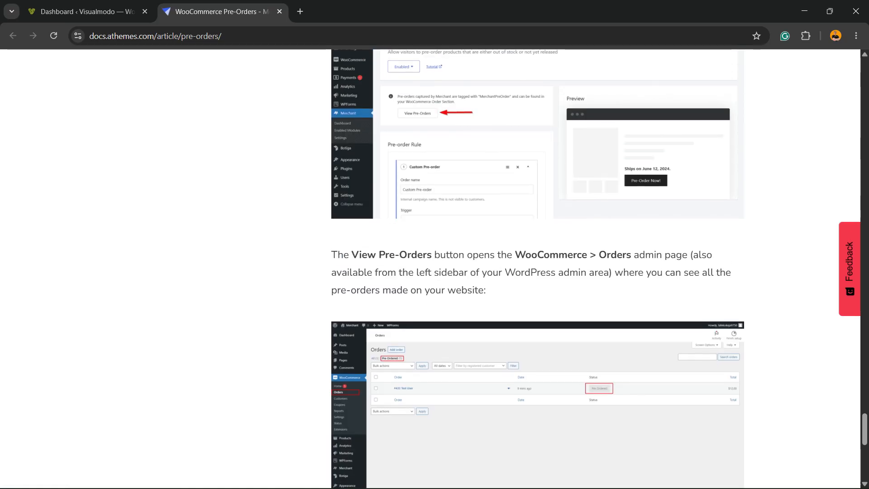